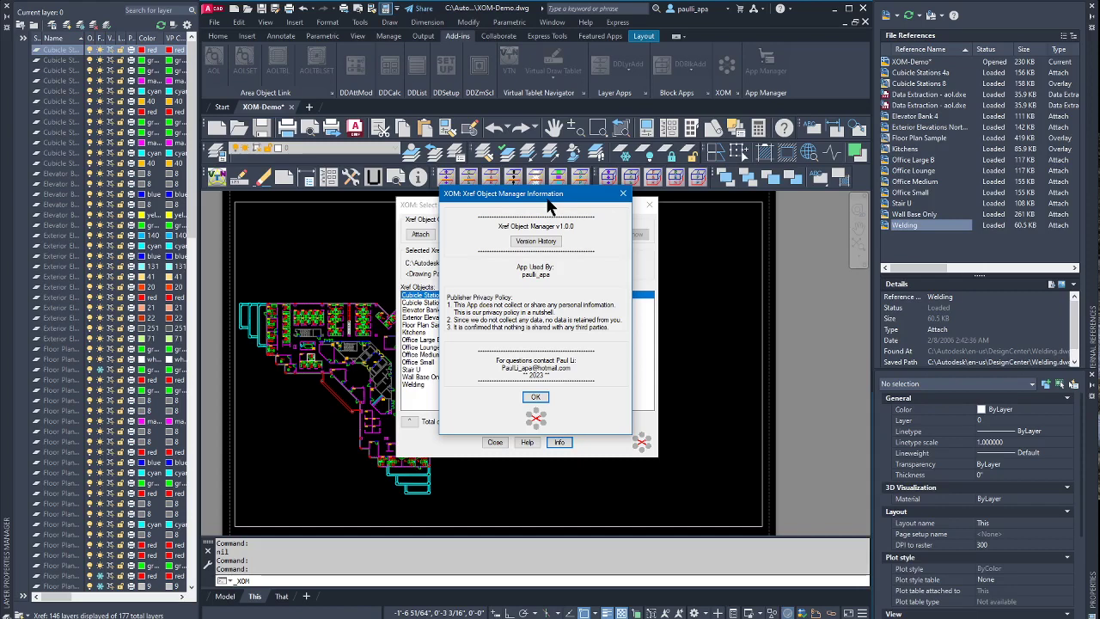
- Close the Xref Object Manager with its information window and enter model space through the layout's viewport
click(526, 401)
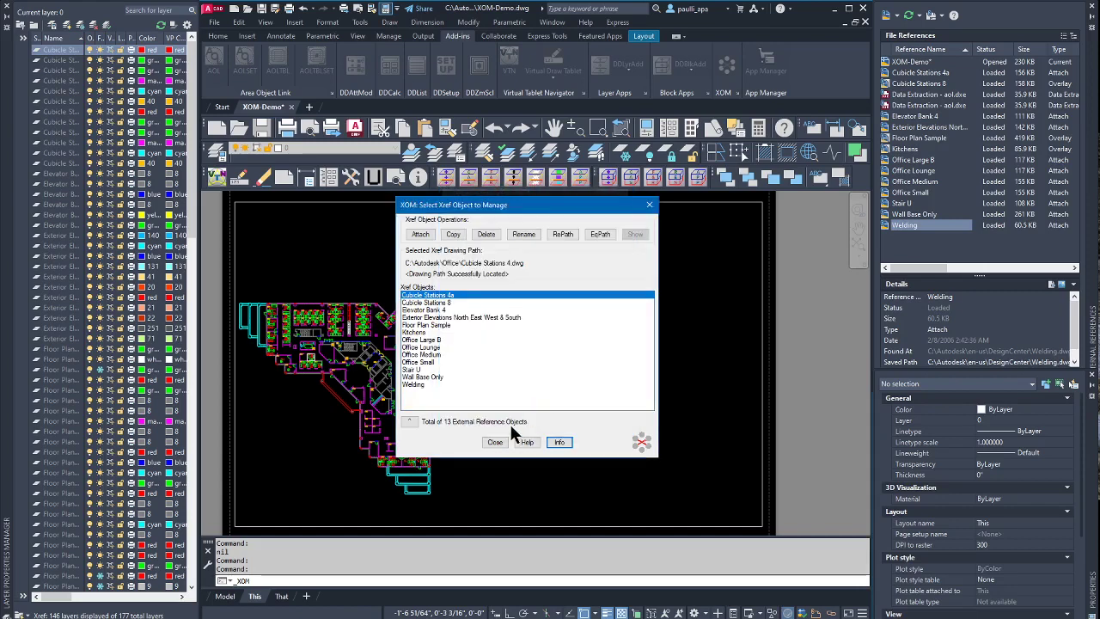
click(496, 442)
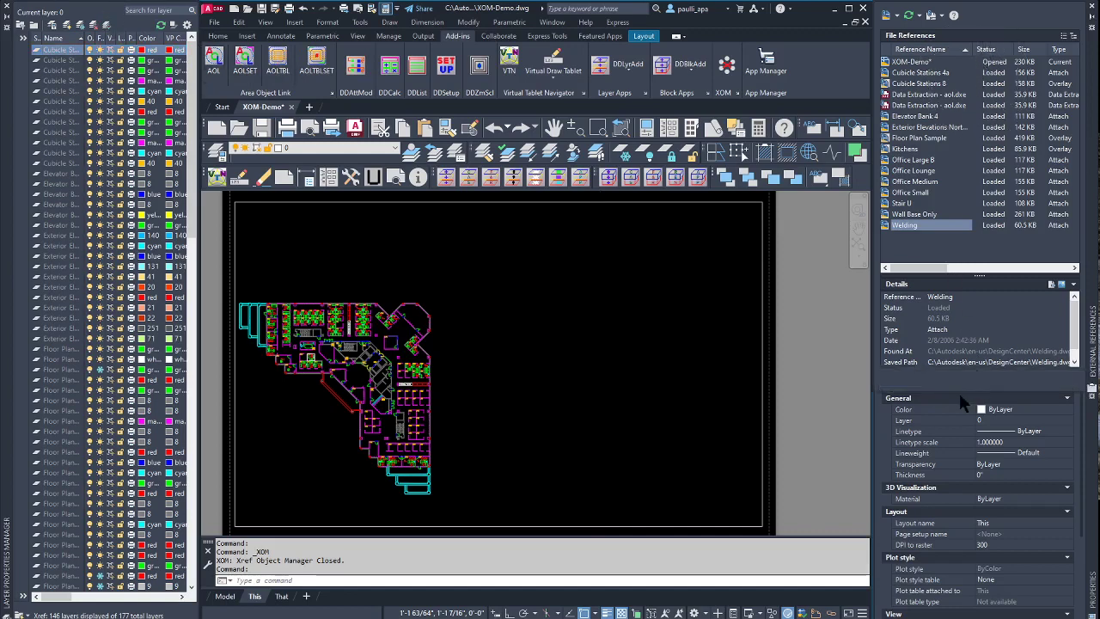
mouse_move(958, 390)
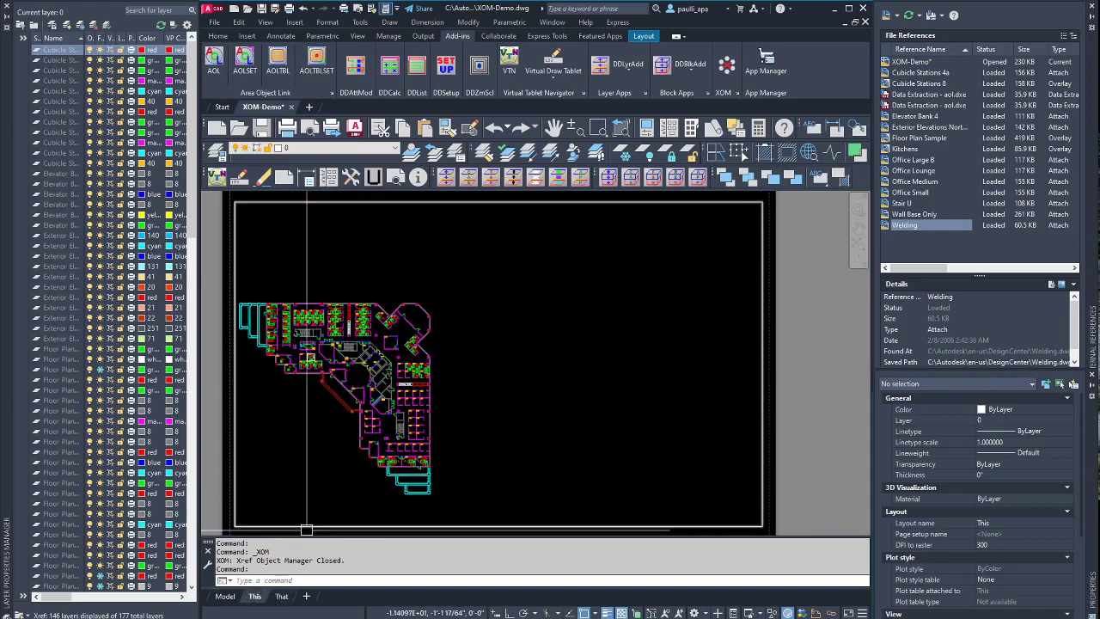
click(760, 317)
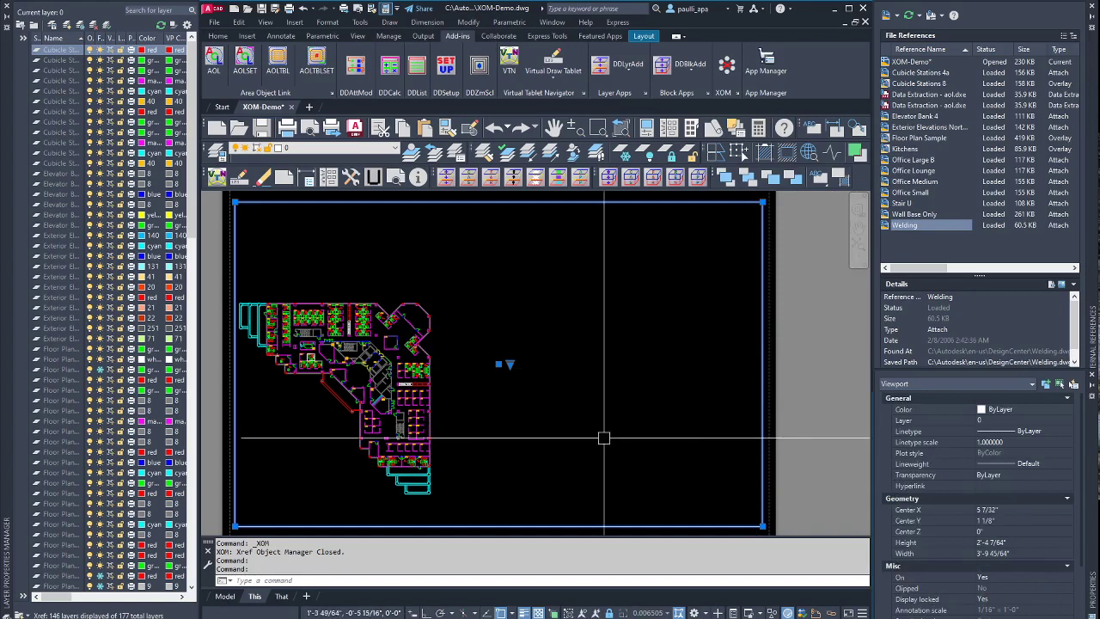
double_click(575, 421)
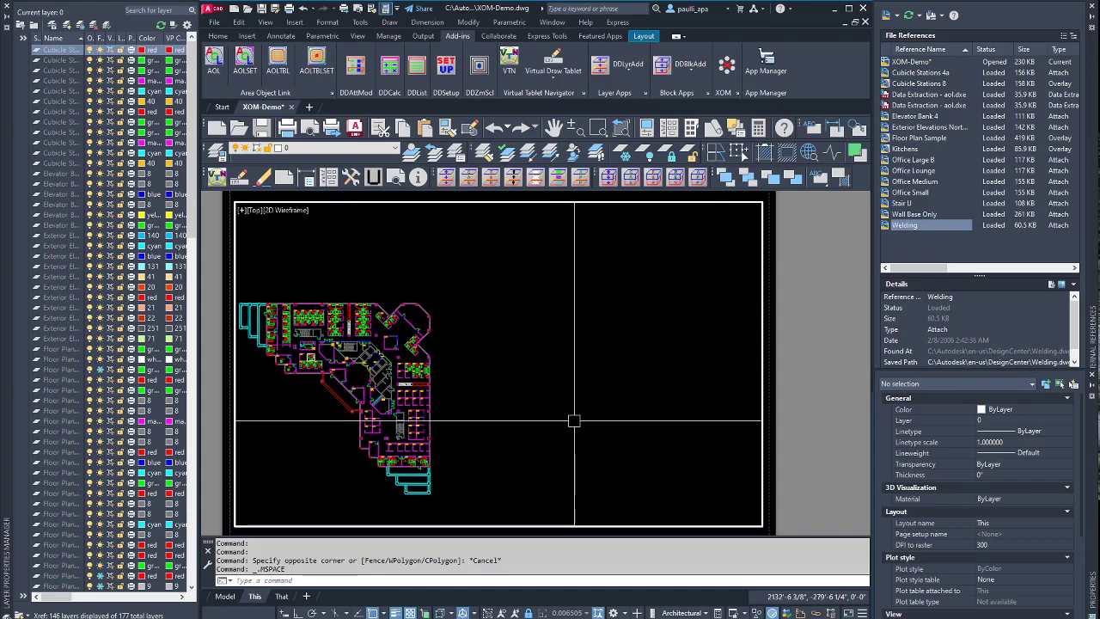
- Open the Xref Object Manager and view its help text and its version and privacy information
click(727, 67)
click(760, 107)
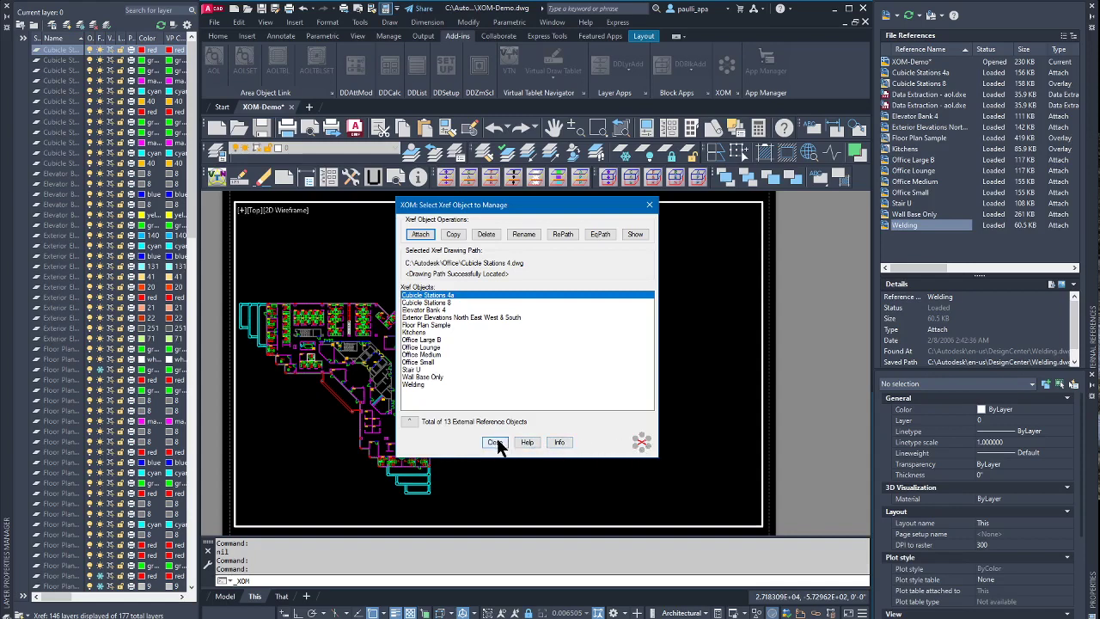
click(528, 443)
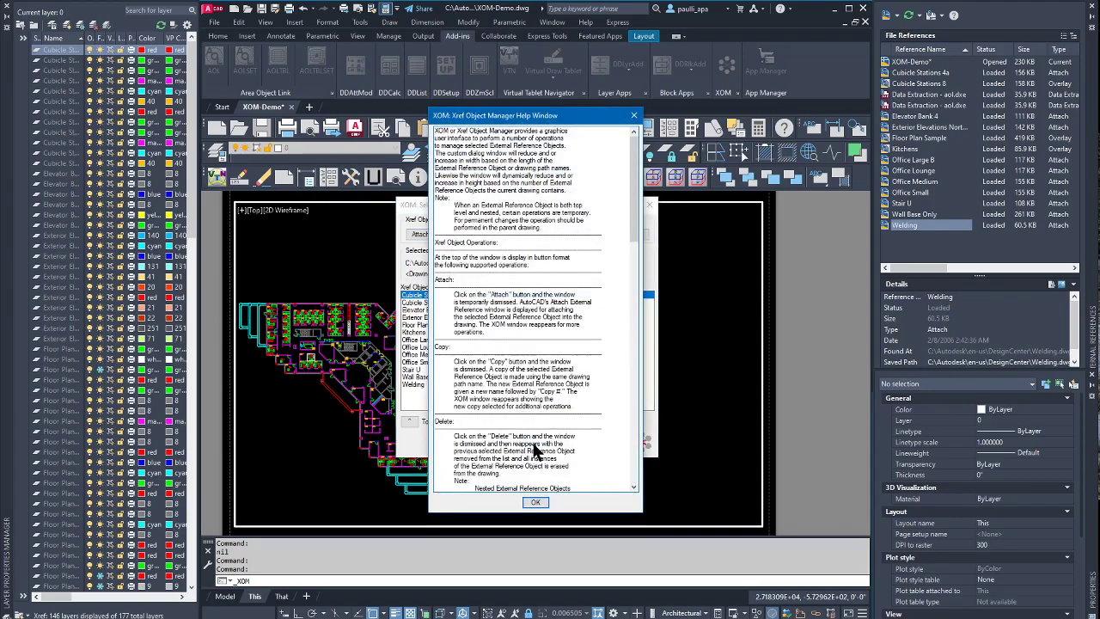
drag(631, 186, 650, 168)
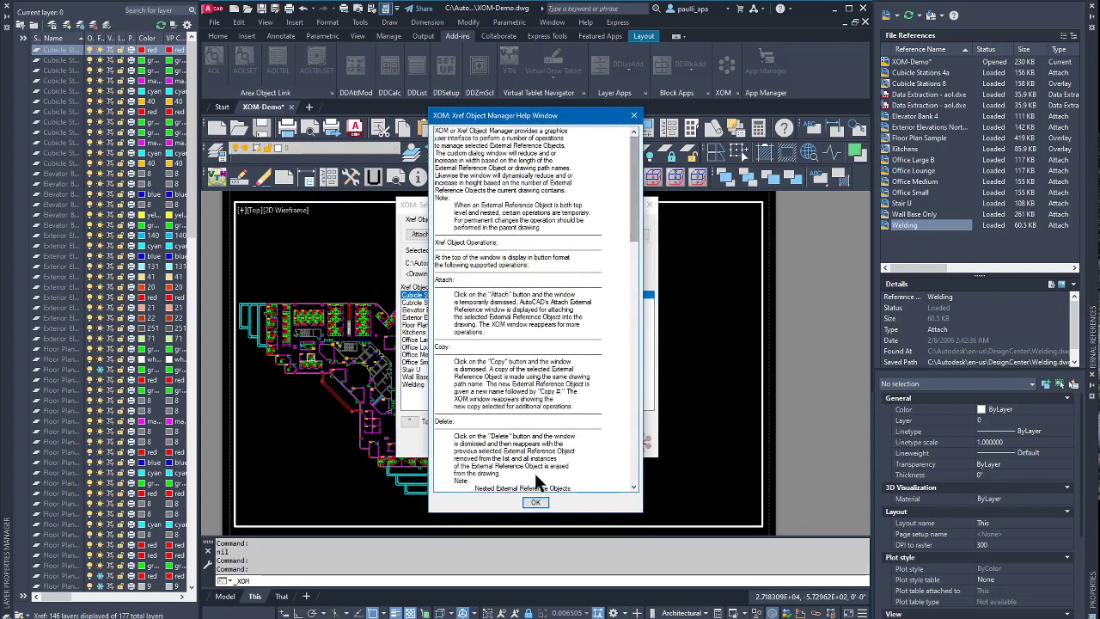
click(533, 503)
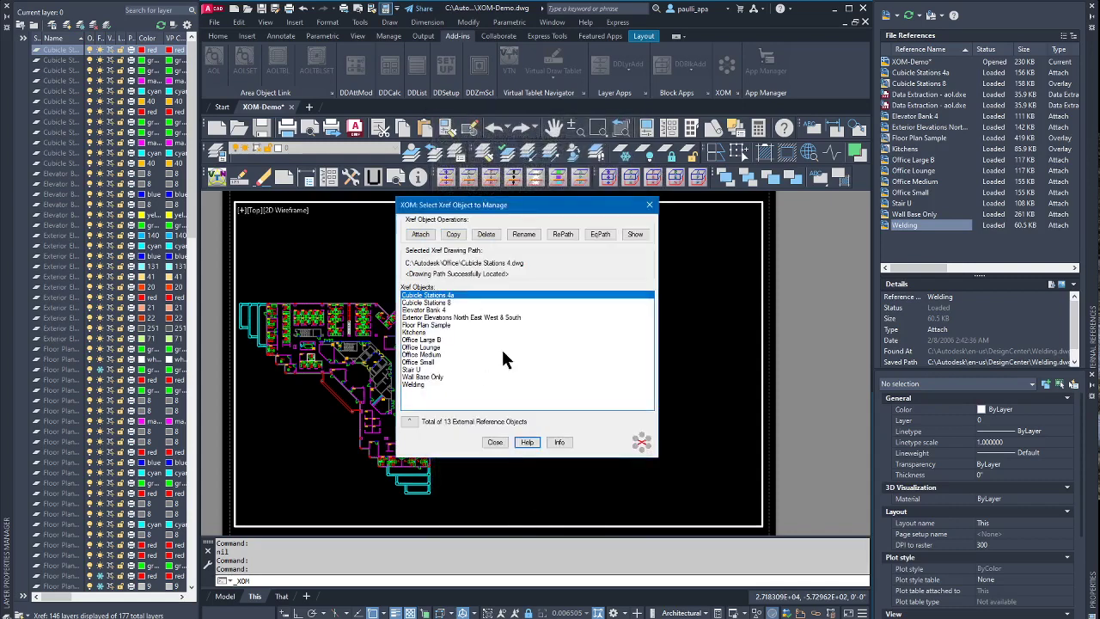
click(559, 441)
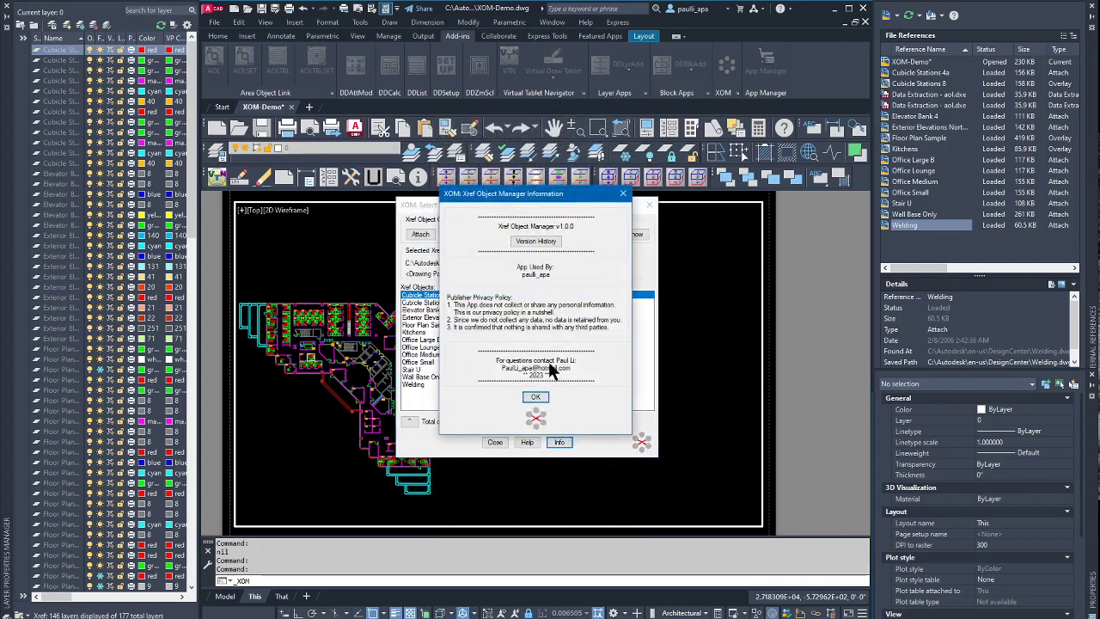
click(534, 396)
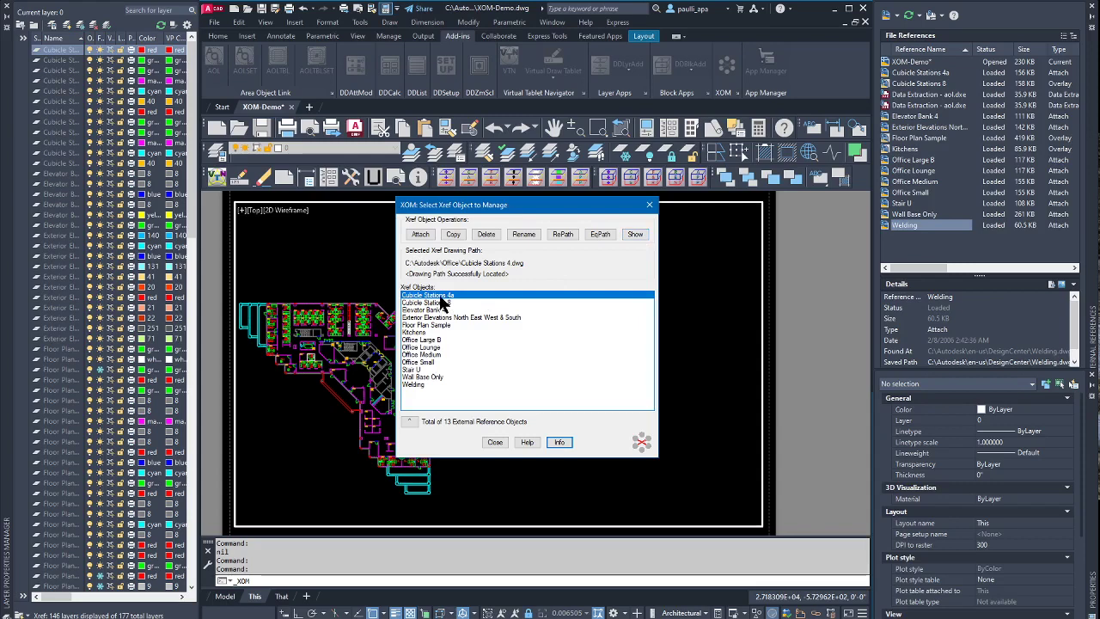
- Show the Cubicle Stations 4a xref highlighted in the drawing, inspect it, and return to the manager
click(634, 233)
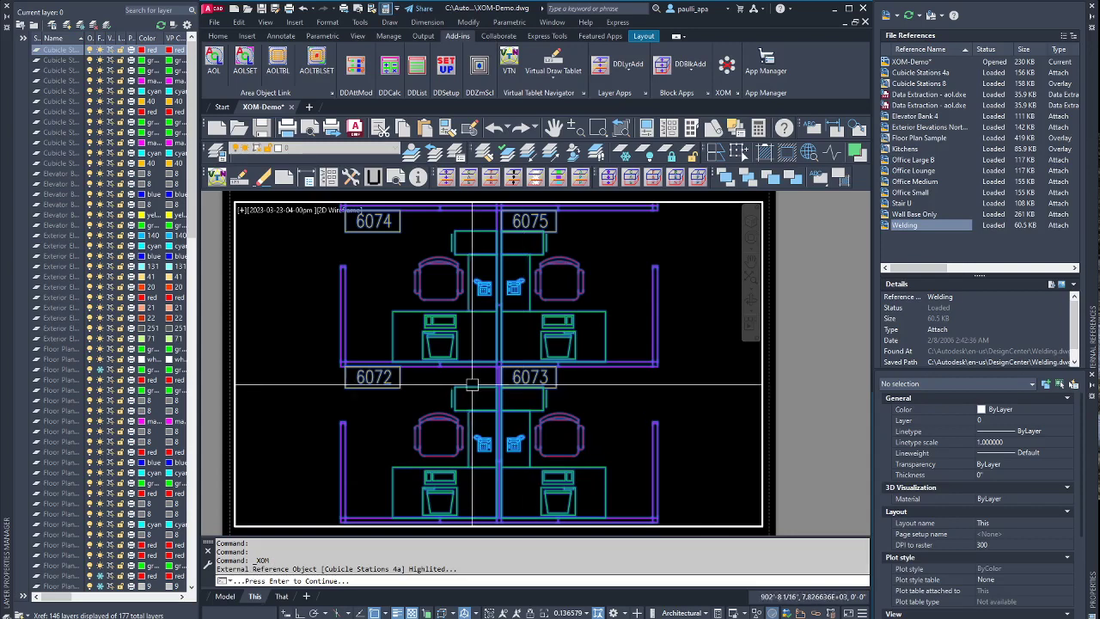
scroll(472, 384, down, 2)
scroll(481, 378, up, 2)
scroll(487, 373, down, 2)
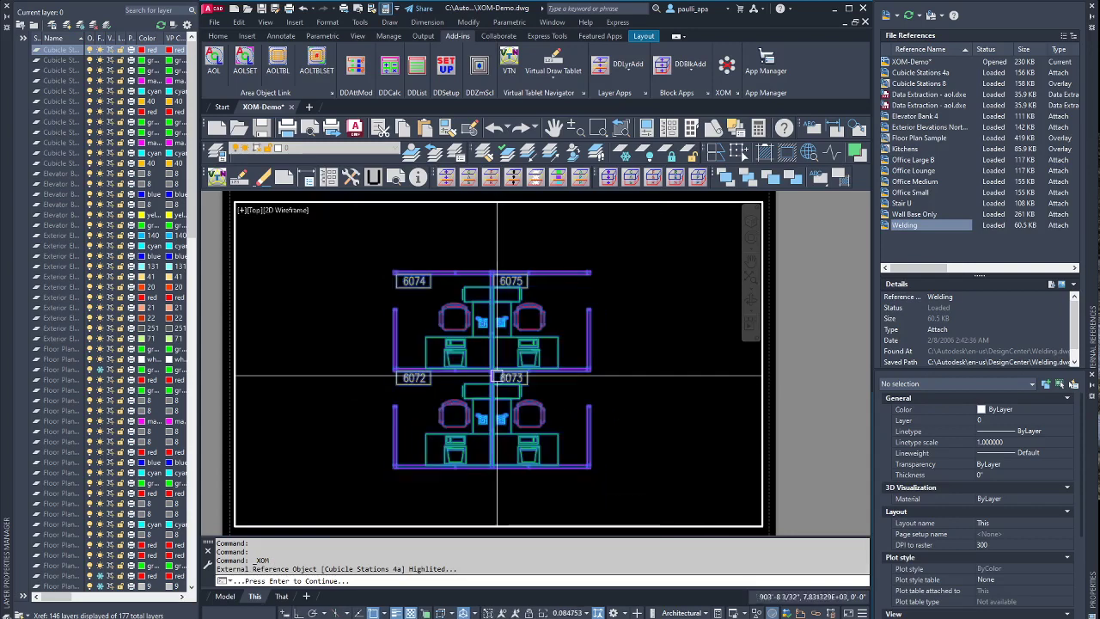
mouse_move(487, 372)
middle_down()
mouse_move(388, 355)
mouse_move(463, 383)
mouse_move(522, 378)
middle_up()
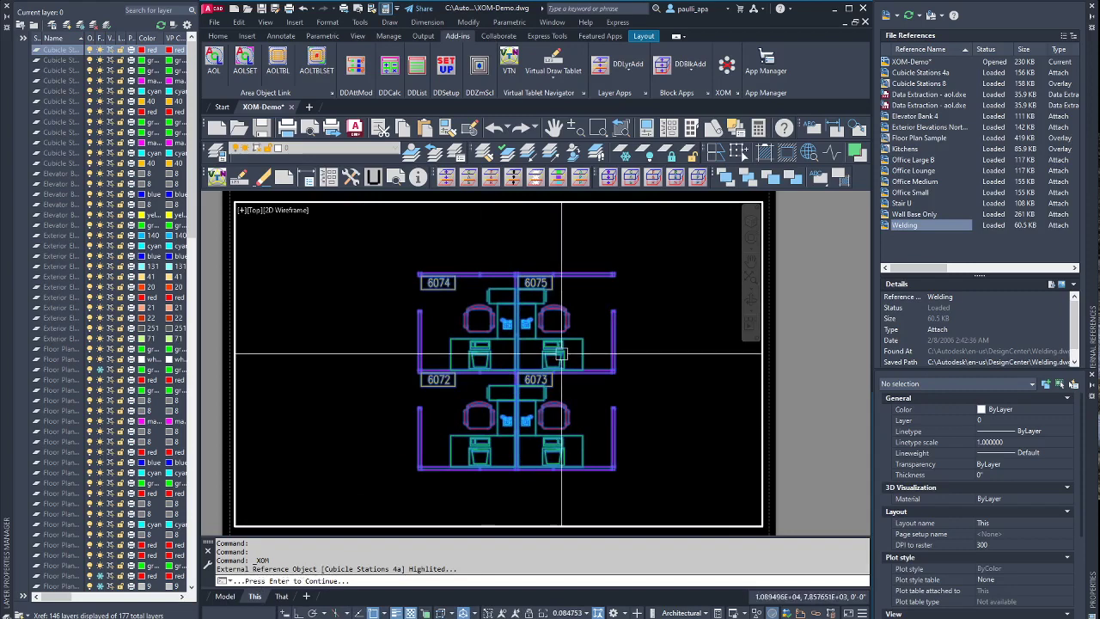
key(Return)
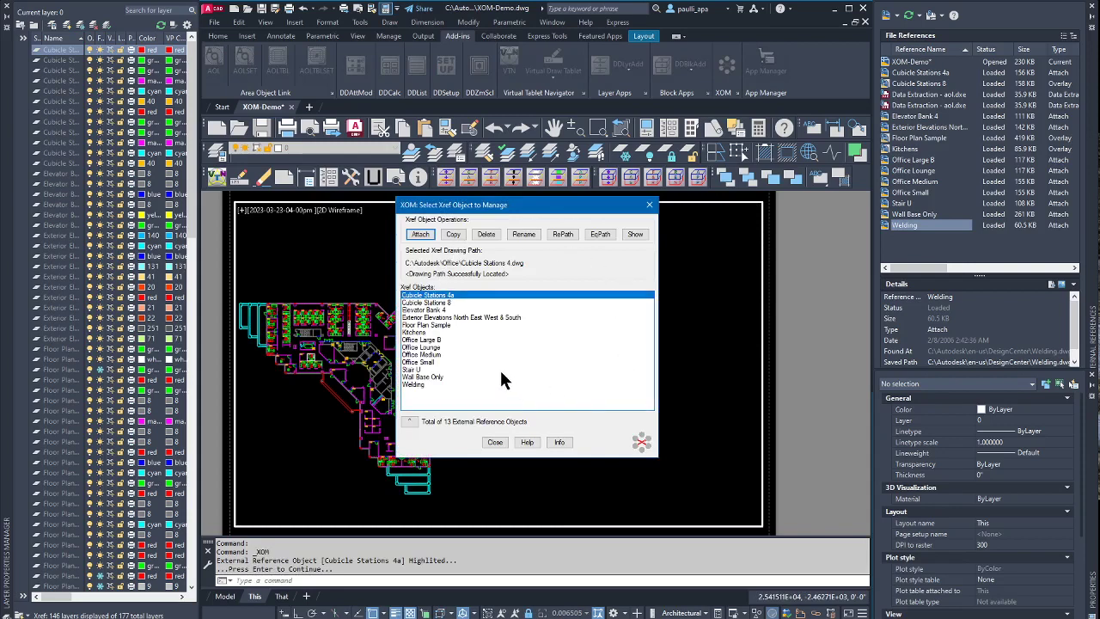
- Rename the Cubicle Stations 4a xref to match its drawing path name, Cubicle Stations 4, using EqPath
click(446, 302)
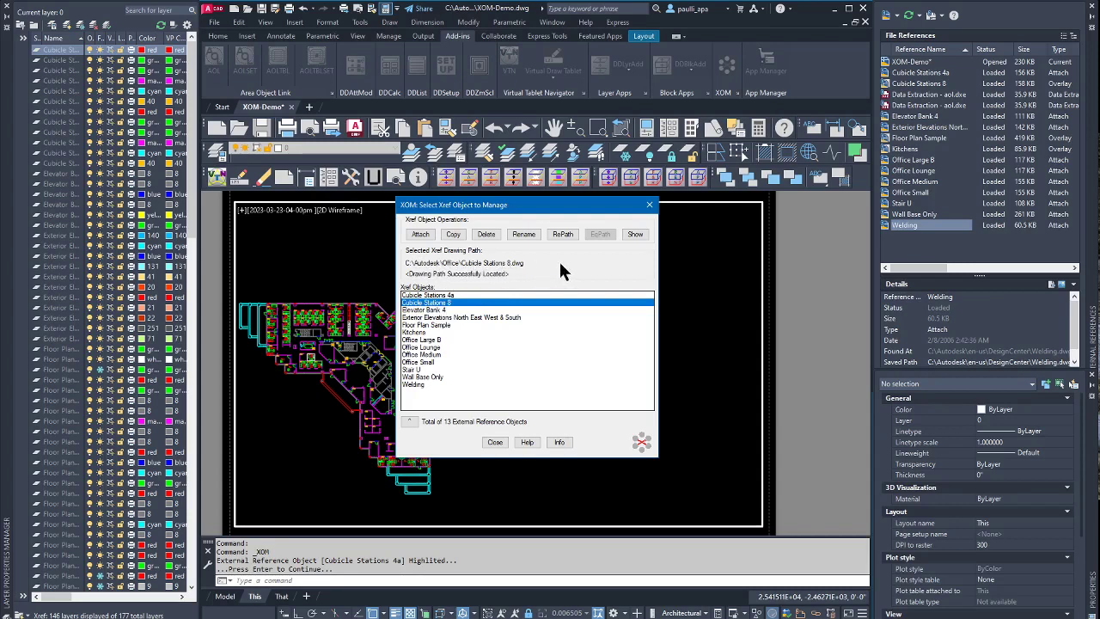
click(463, 295)
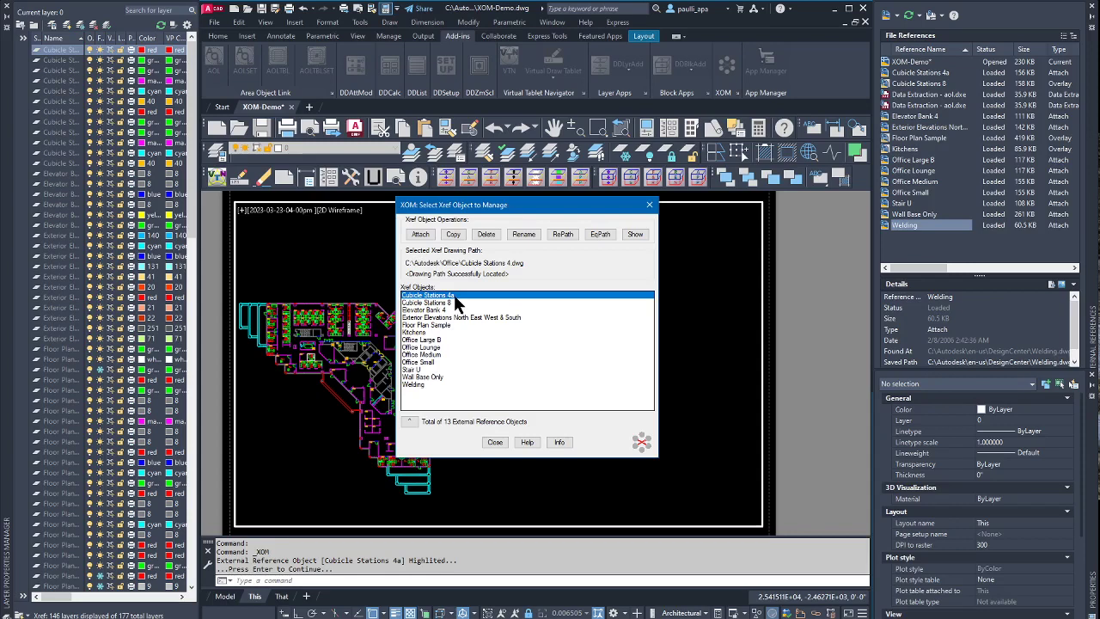
click(601, 235)
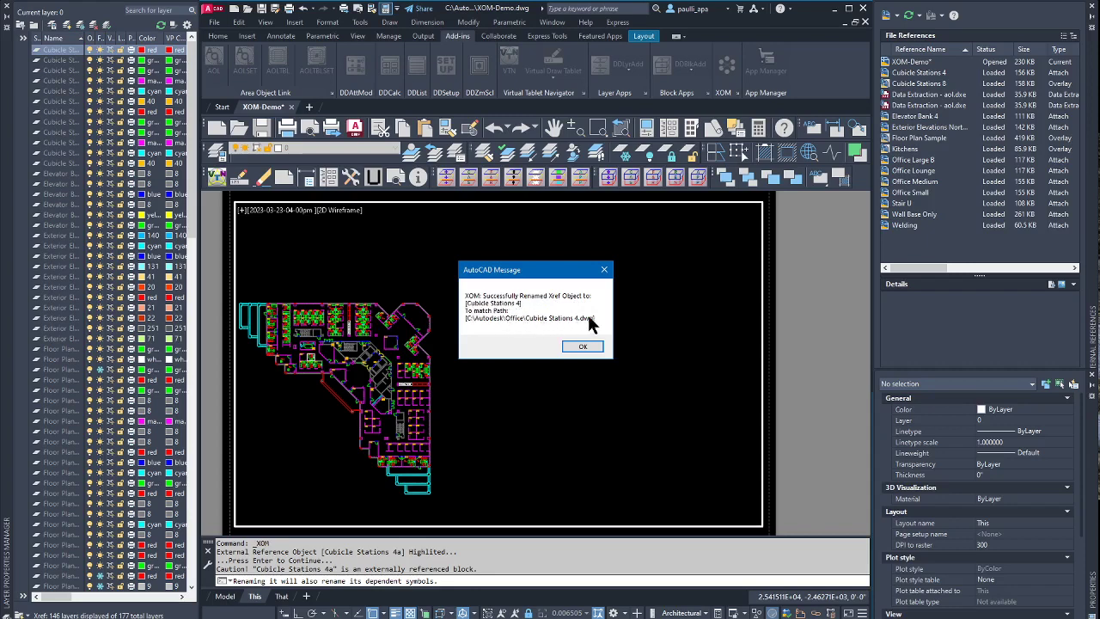
click(580, 347)
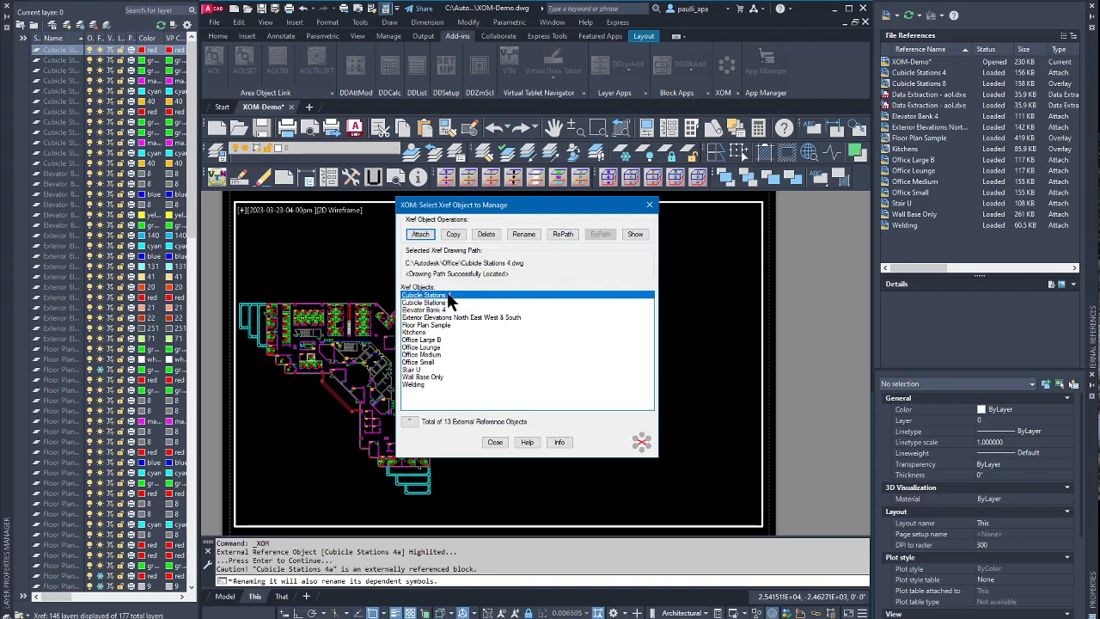
- Repath the Cubicle Stations 4 xref to Office Small.dwg in the Office folder
click(562, 235)
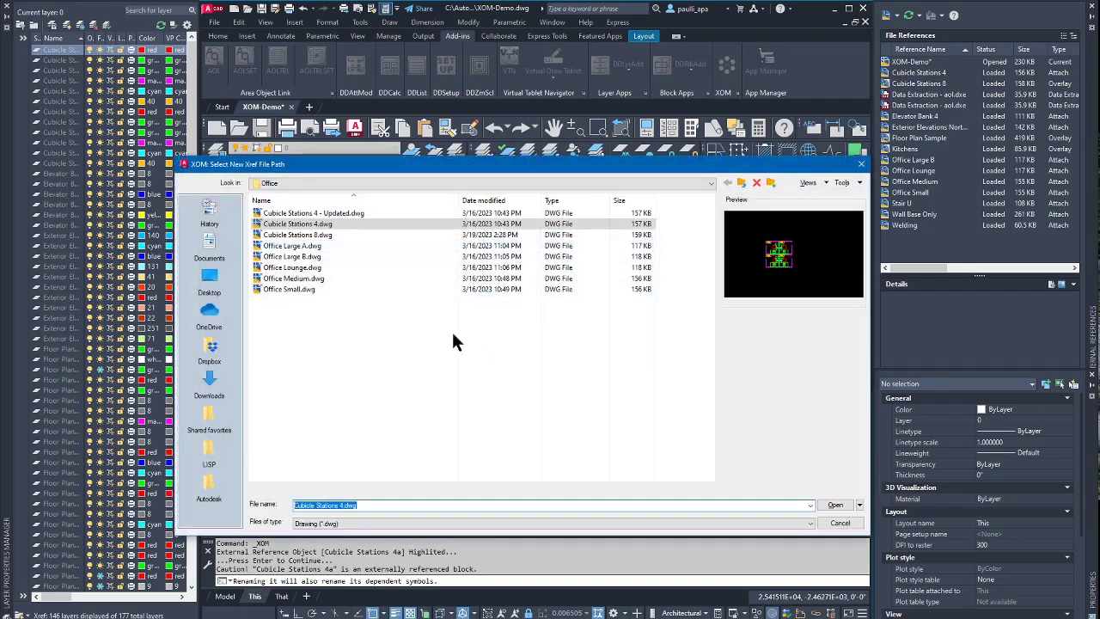
click(311, 289)
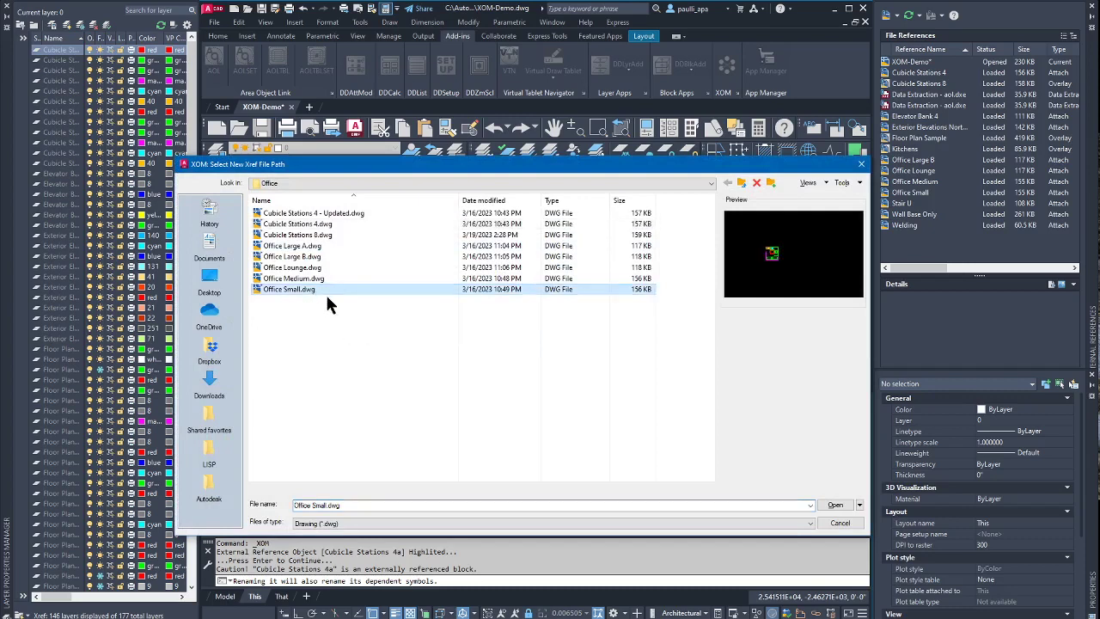
click(836, 505)
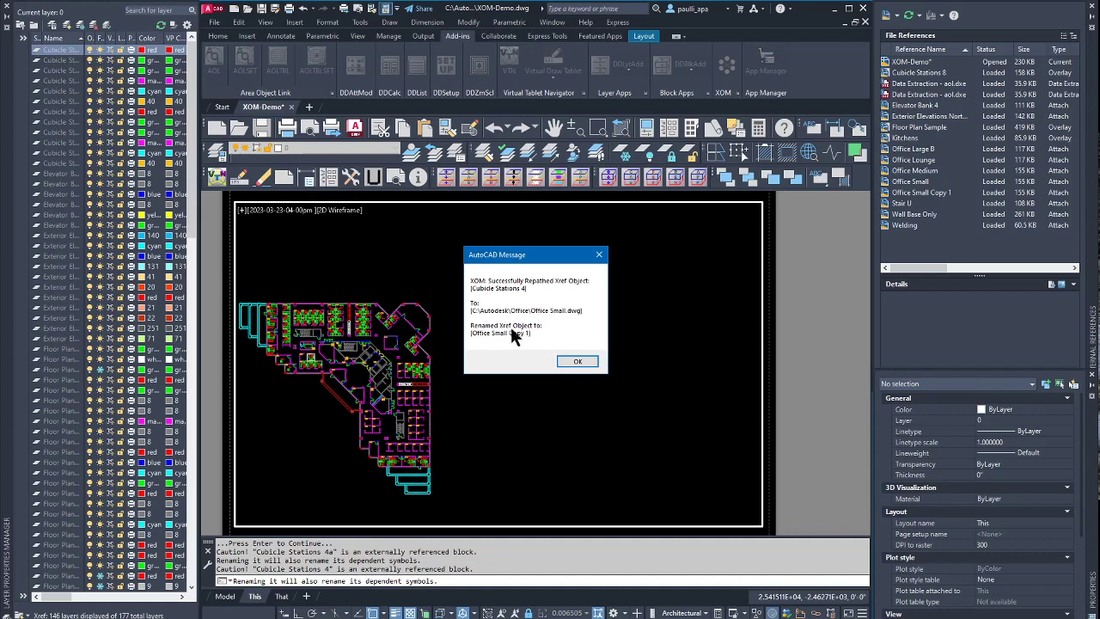
click(574, 360)
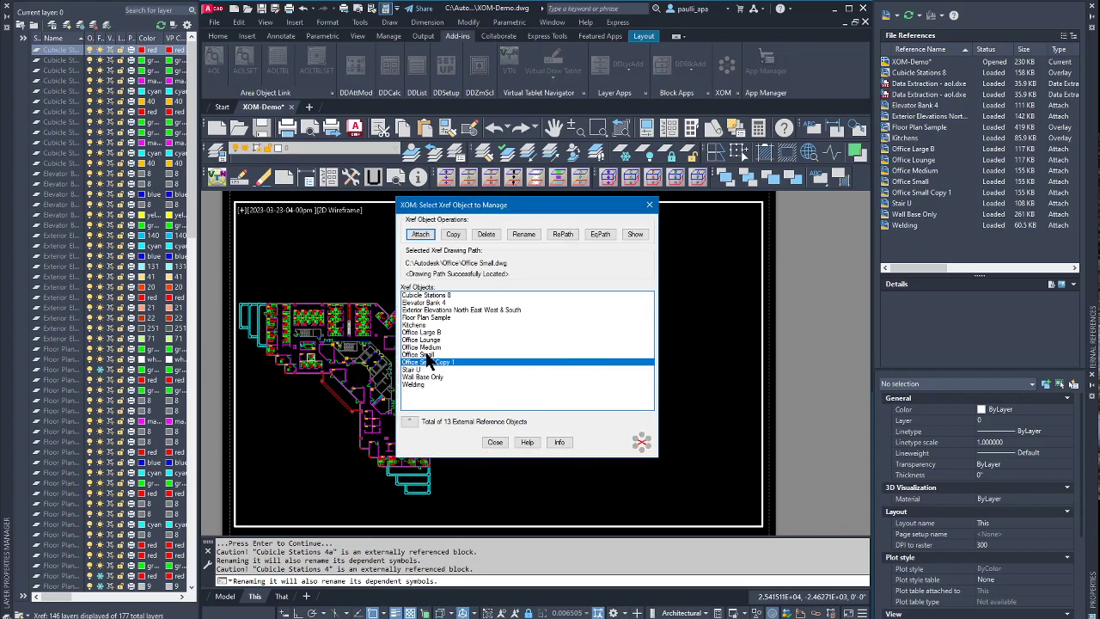
- Rename the Office Small Copy 1 xref to Office Small Version A
click(416, 355)
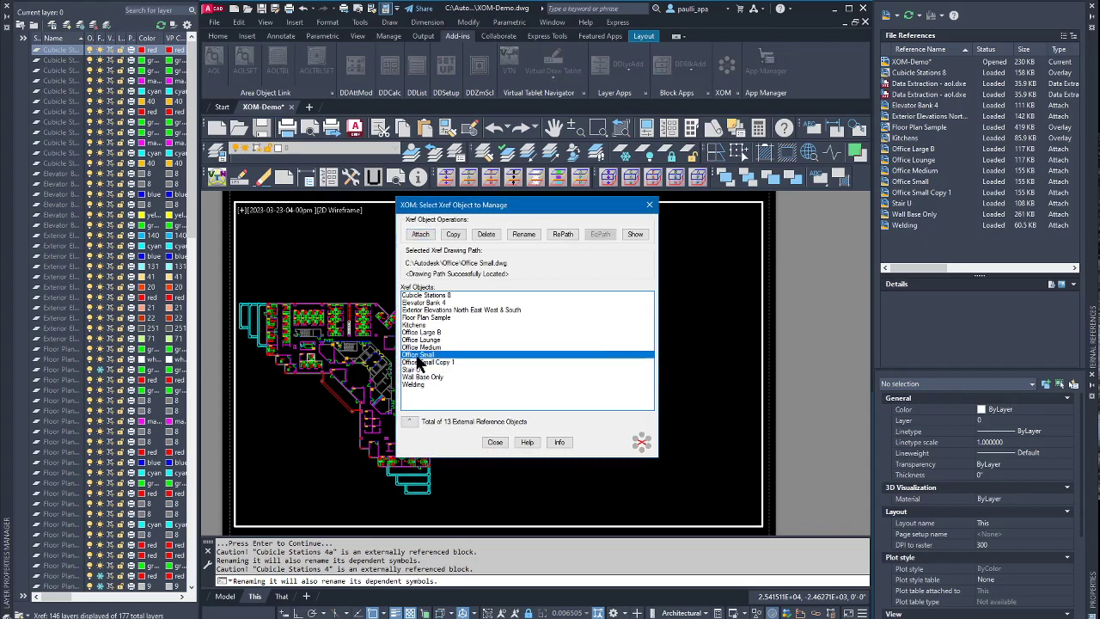
click(435, 362)
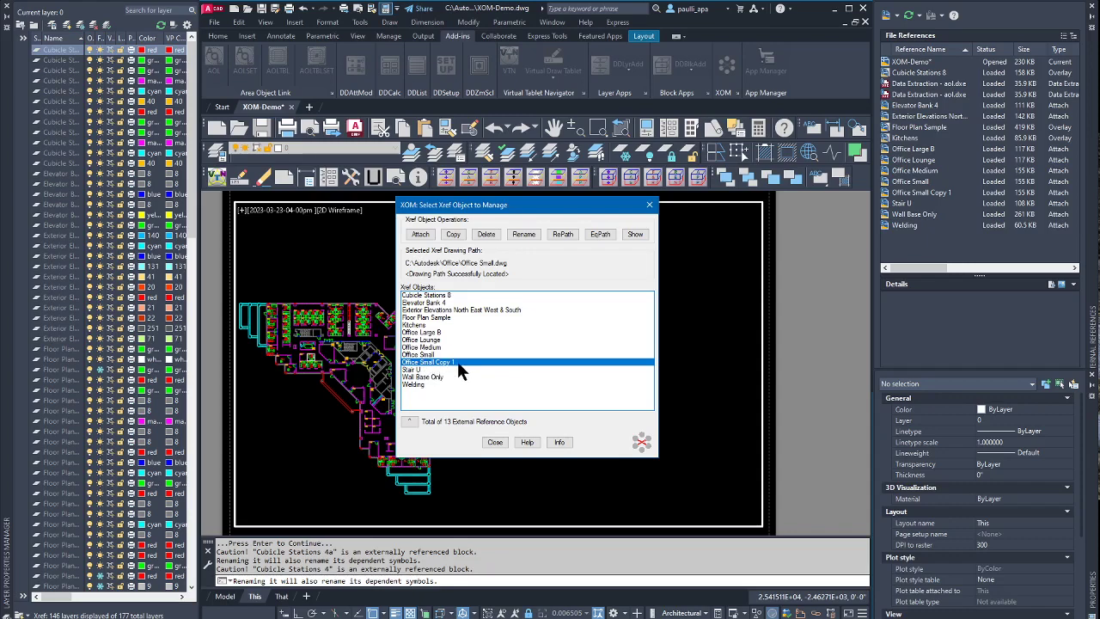
click(523, 234)
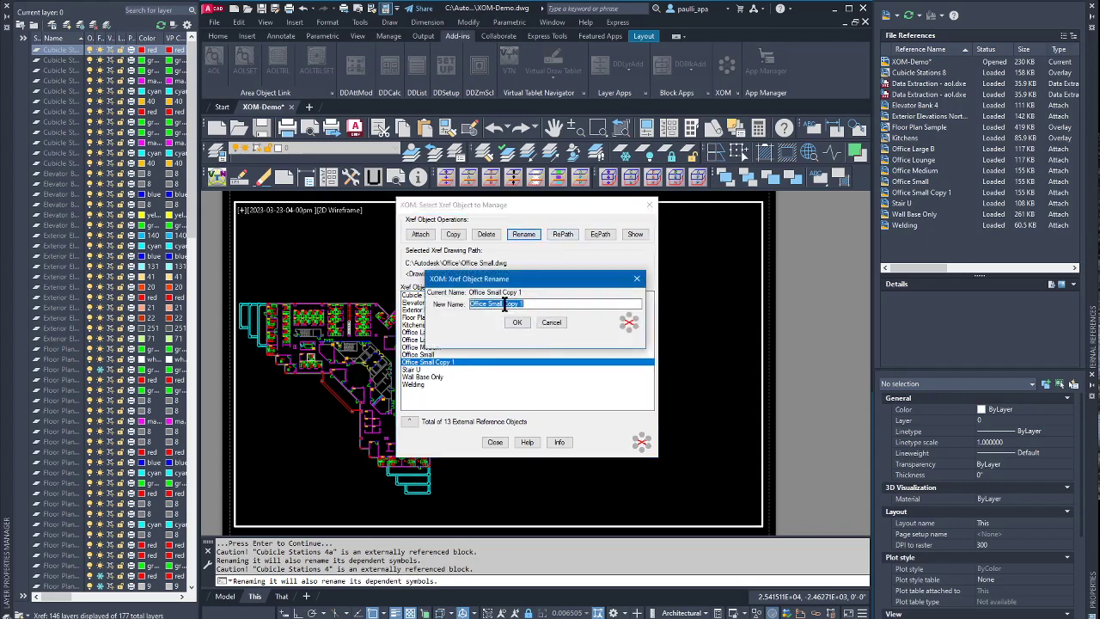
drag(504, 303, 570, 303)
text(Version A)
click(516, 324)
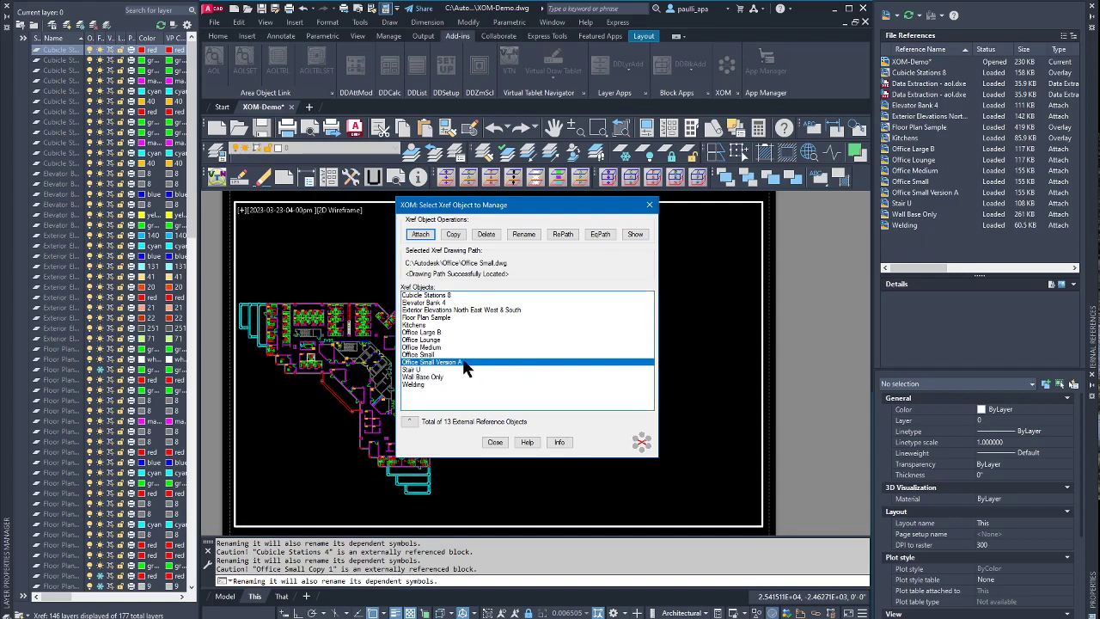
- Try to rename the Office Small Version A xref with a comma added at the end of its name
click(522, 232)
click(540, 305)
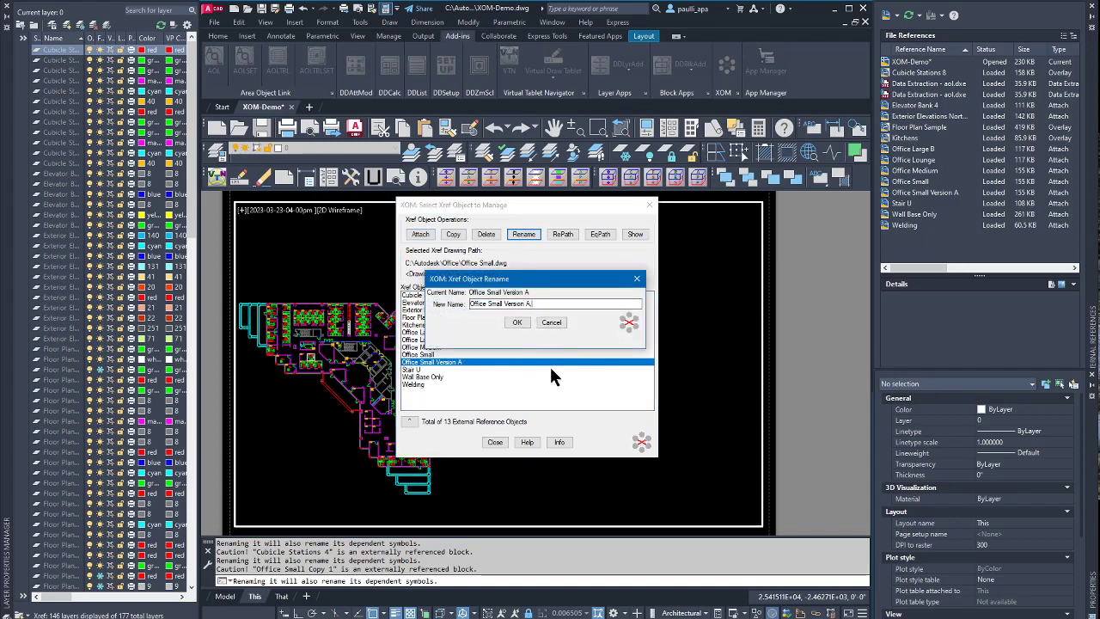
click(517, 322)
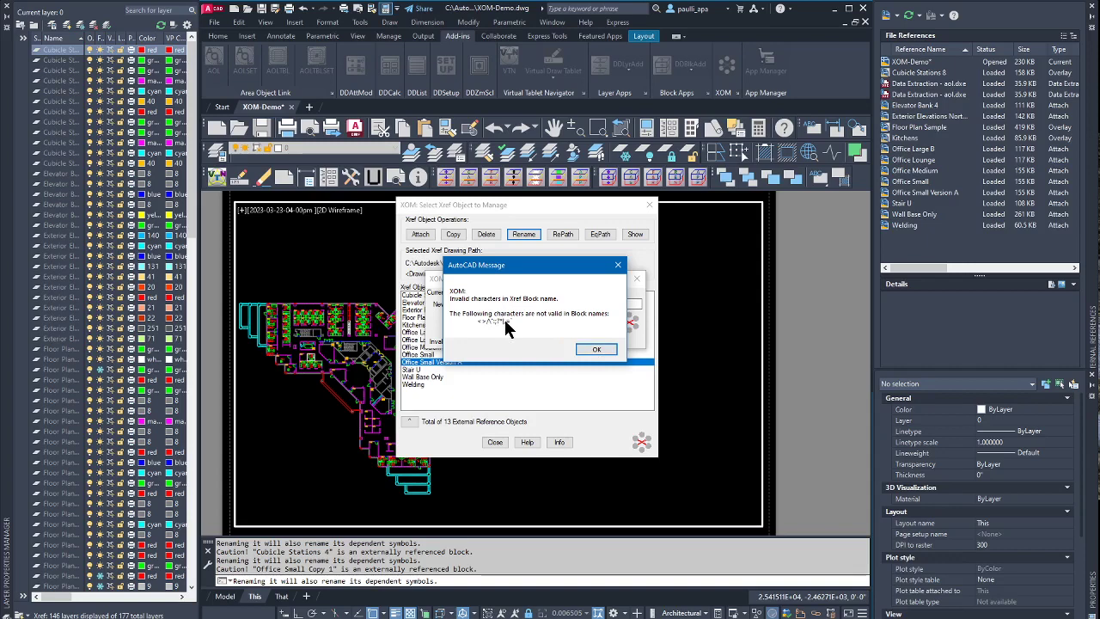
click(596, 349)
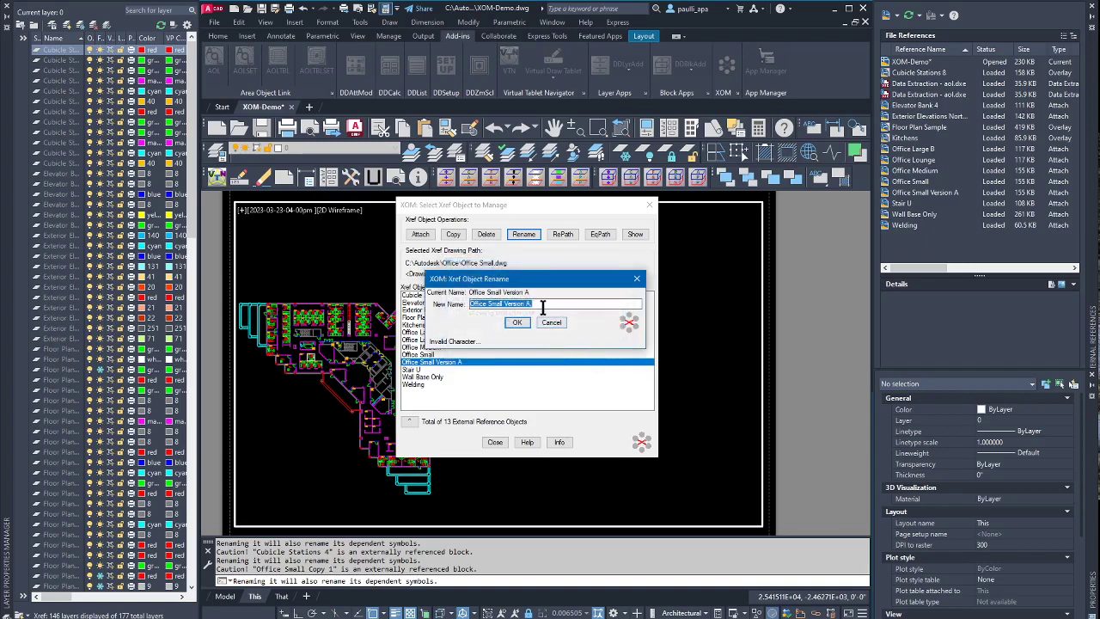
- Rename the xref to Office Small Version A @, and extend the name to Office Small Version A @#
key(End)
text(@)
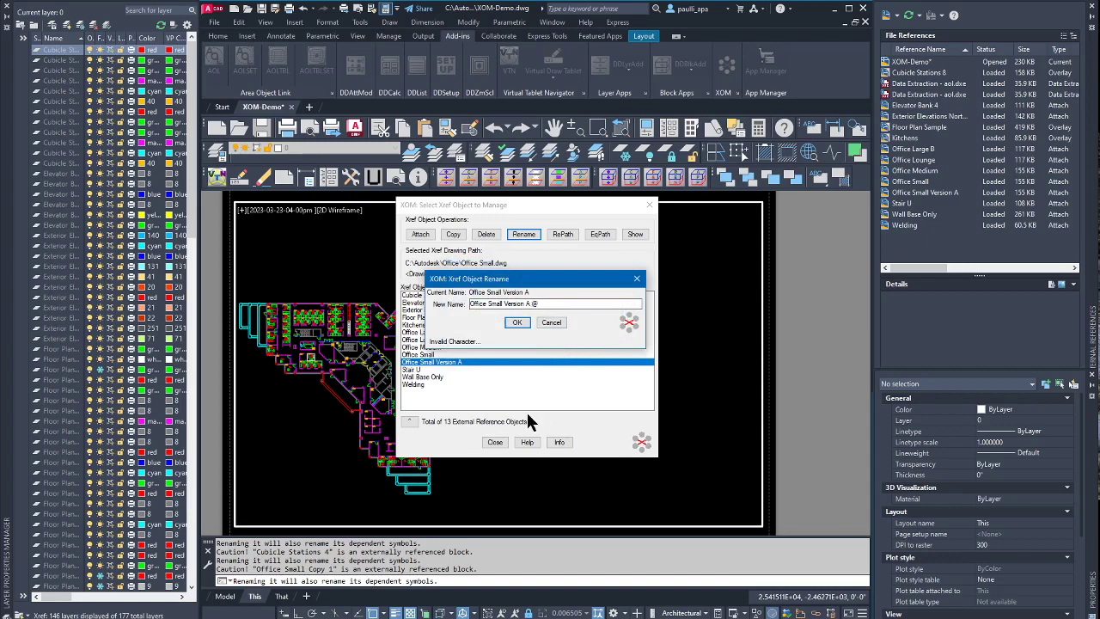
click(516, 322)
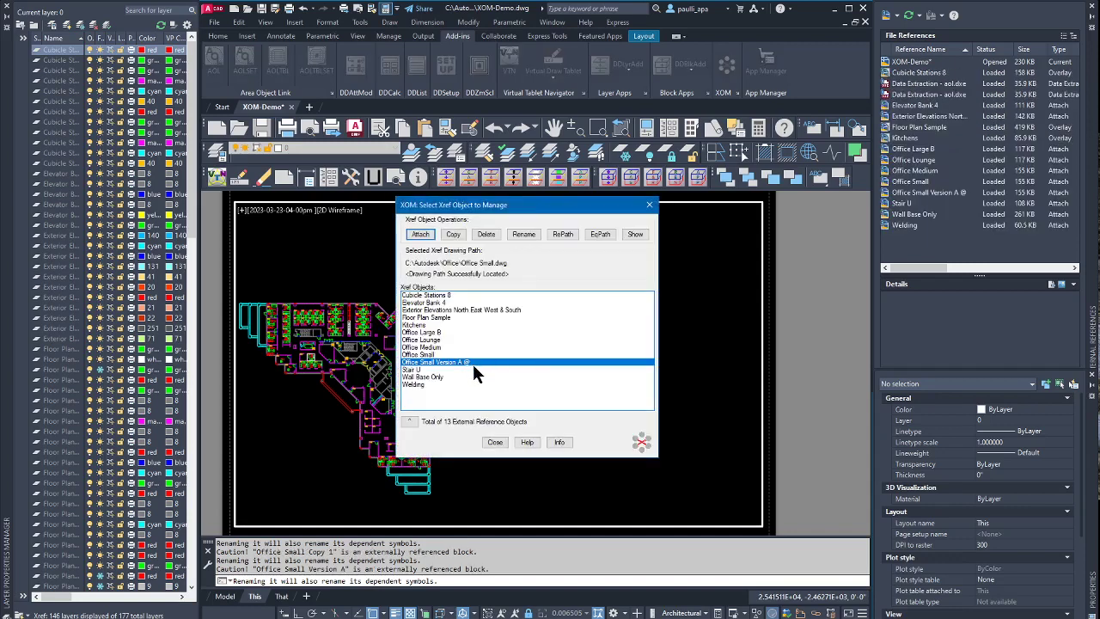
click(521, 238)
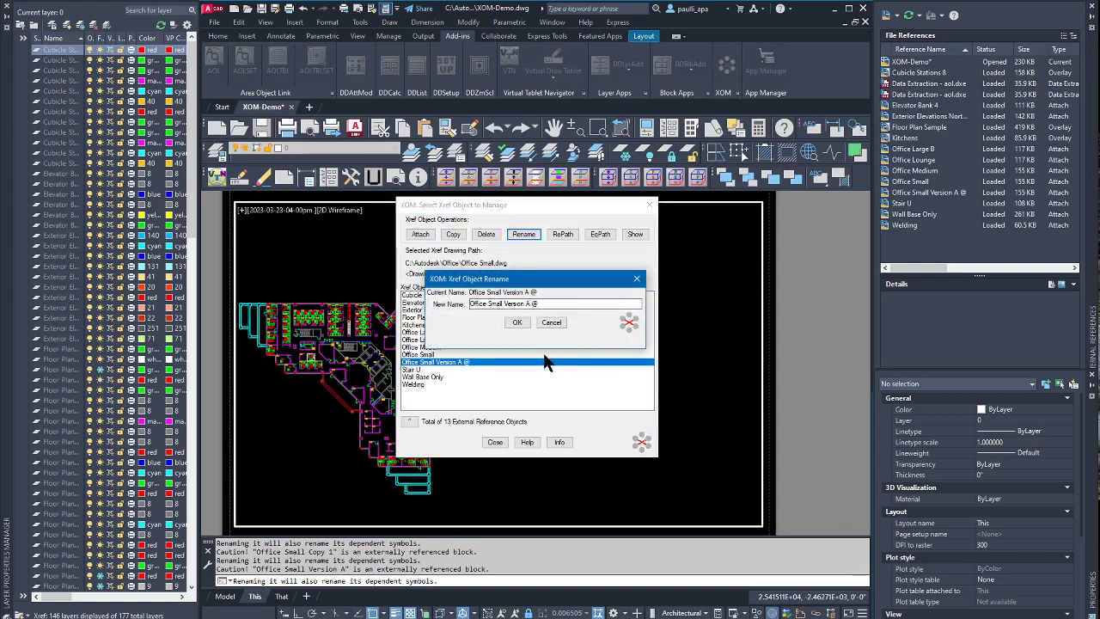
text(#)
click(517, 322)
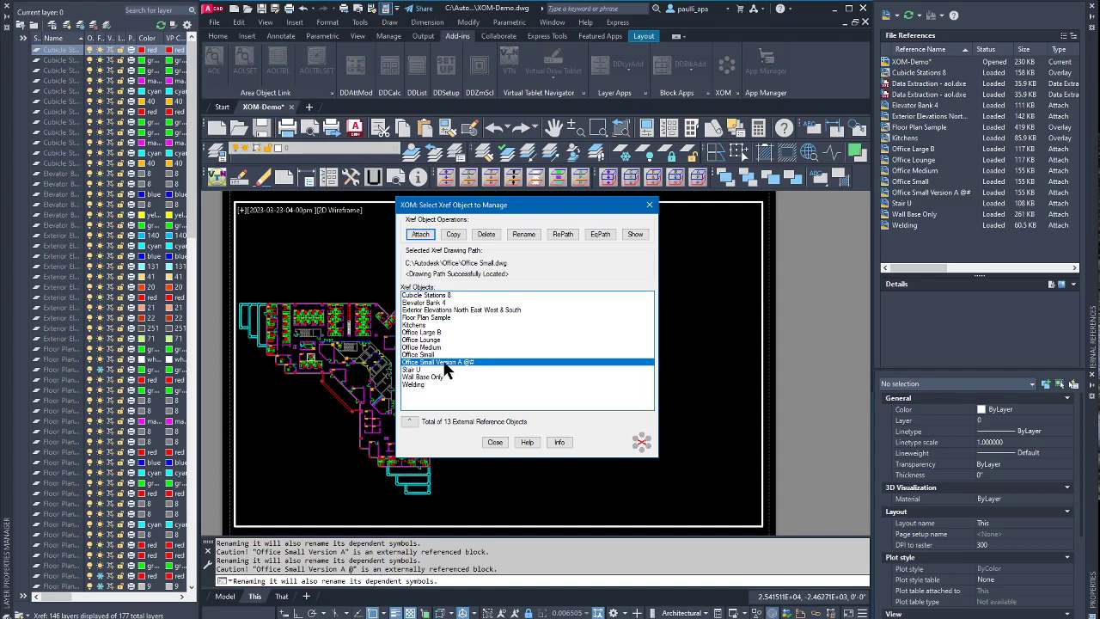
- Delete the Office Small Version A @# xref from the drawing
click(487, 232)
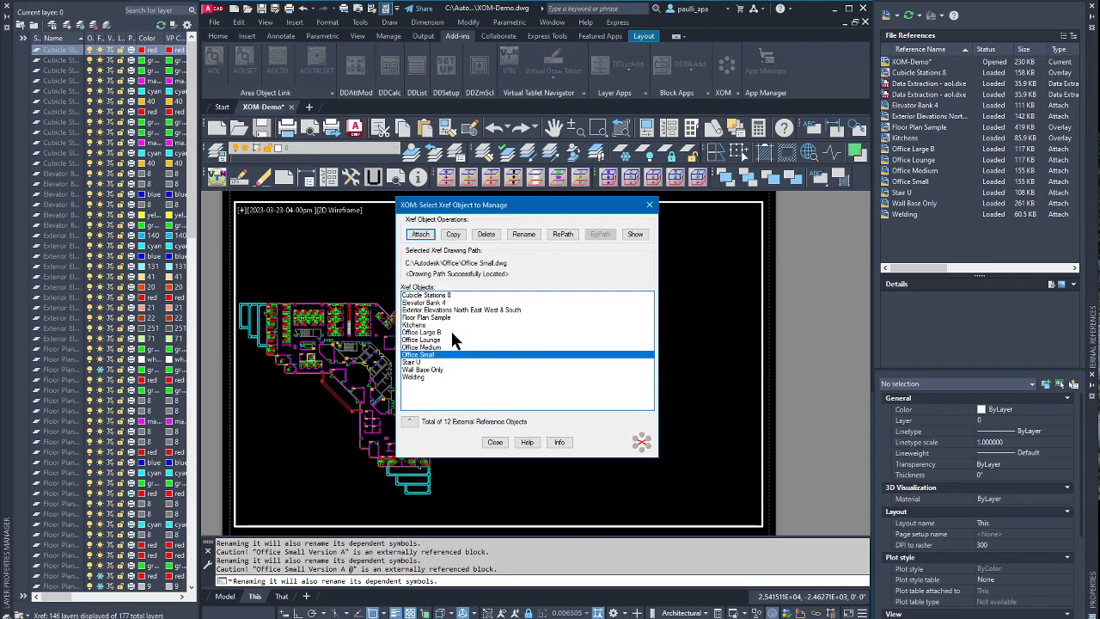
- Copy the Office Small xref, compare the copy's drawing path with the original's, and delete the copy
click(453, 237)
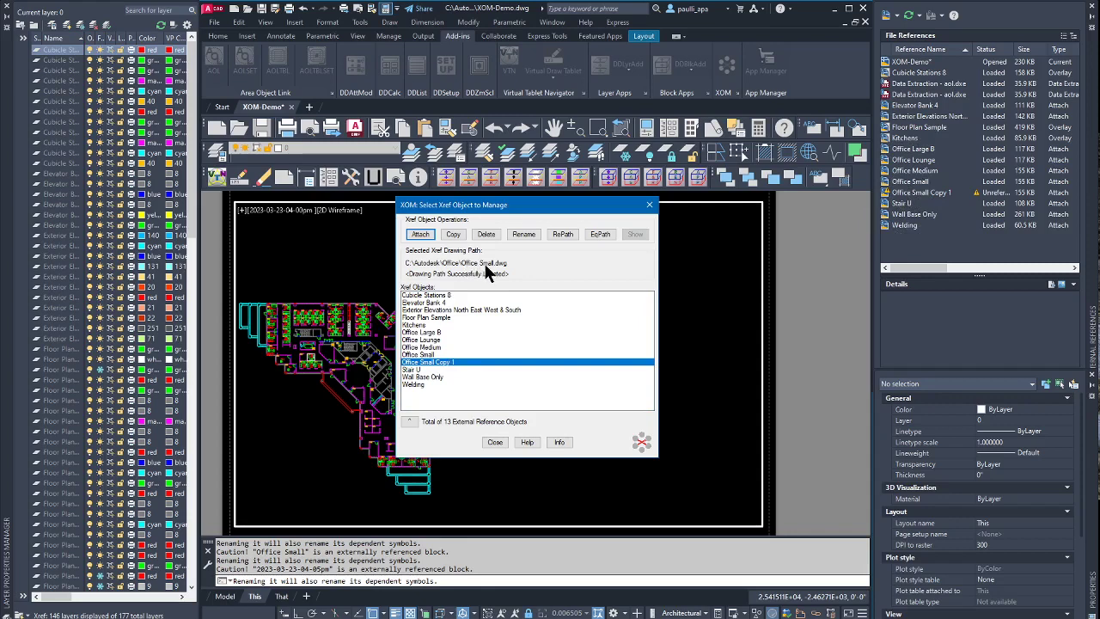
click(434, 354)
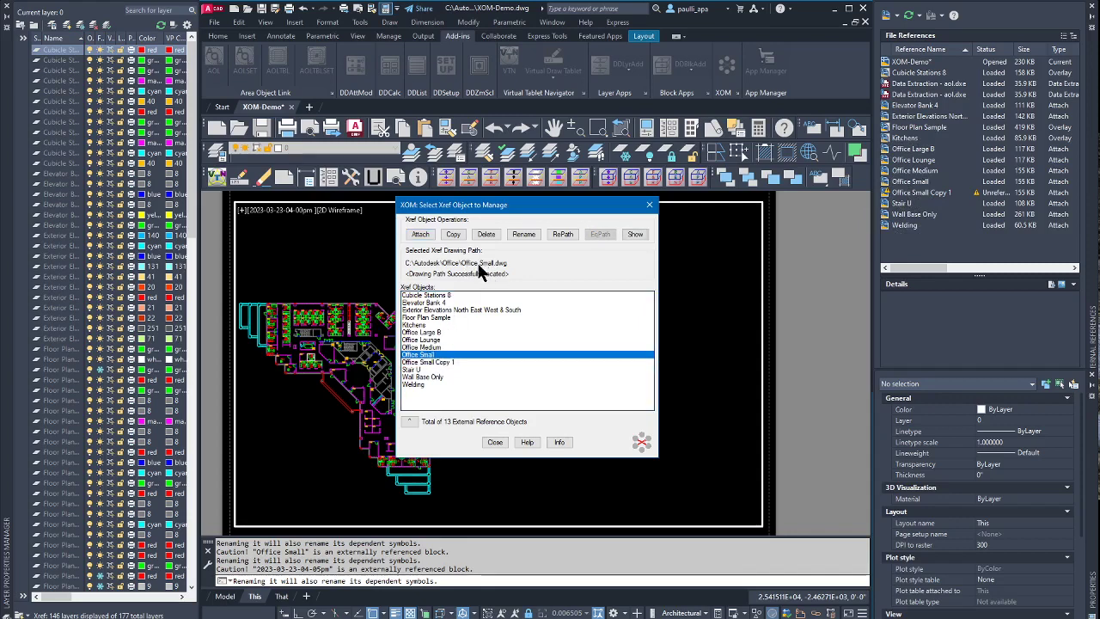
click(443, 363)
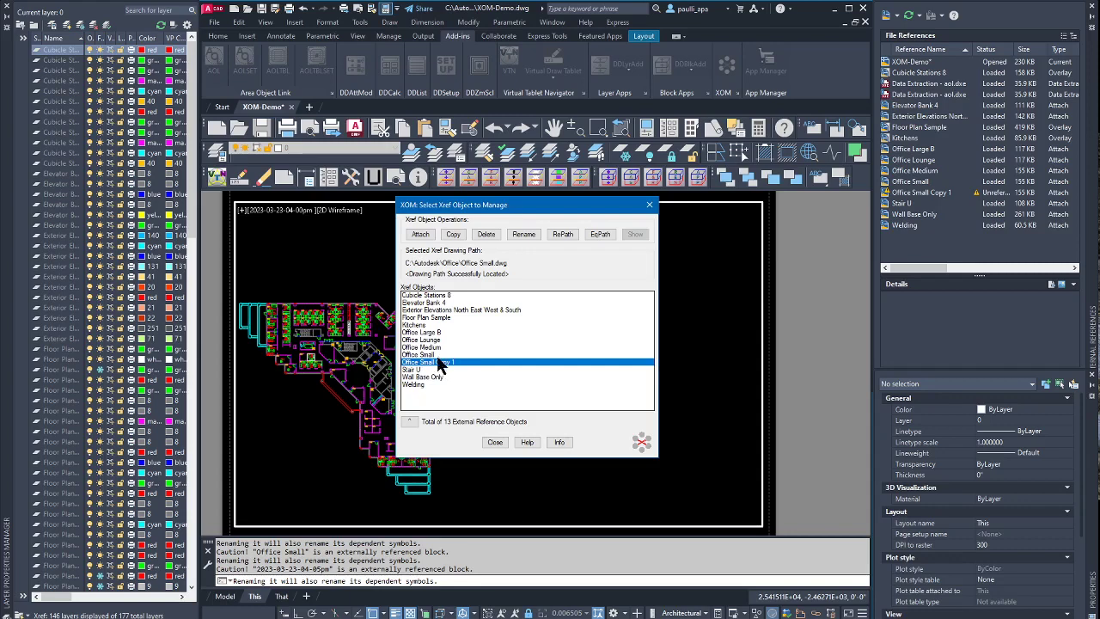
click(484, 234)
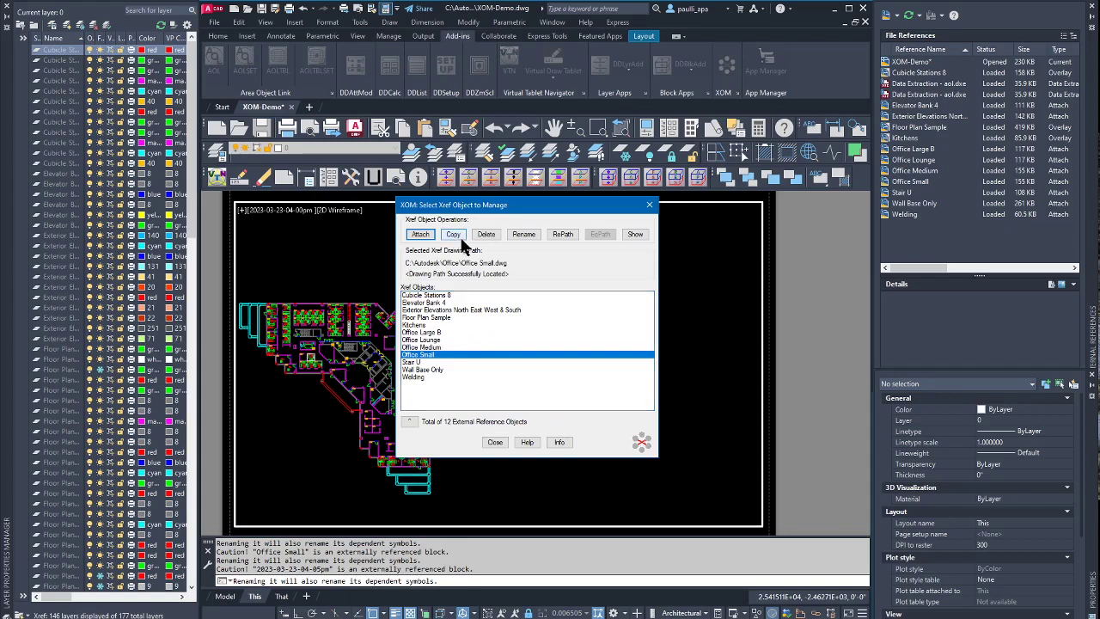
- Rename the Floor Plan Sample xref as 1-Construction Plan and show it highlighted in the drawing
click(436, 317)
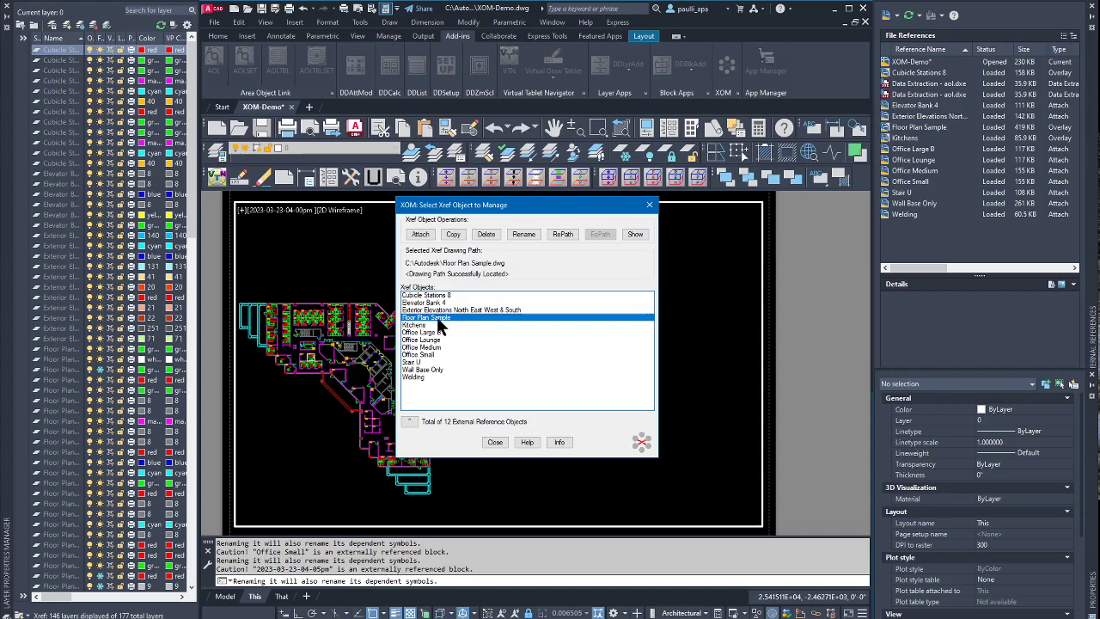
click(408, 420)
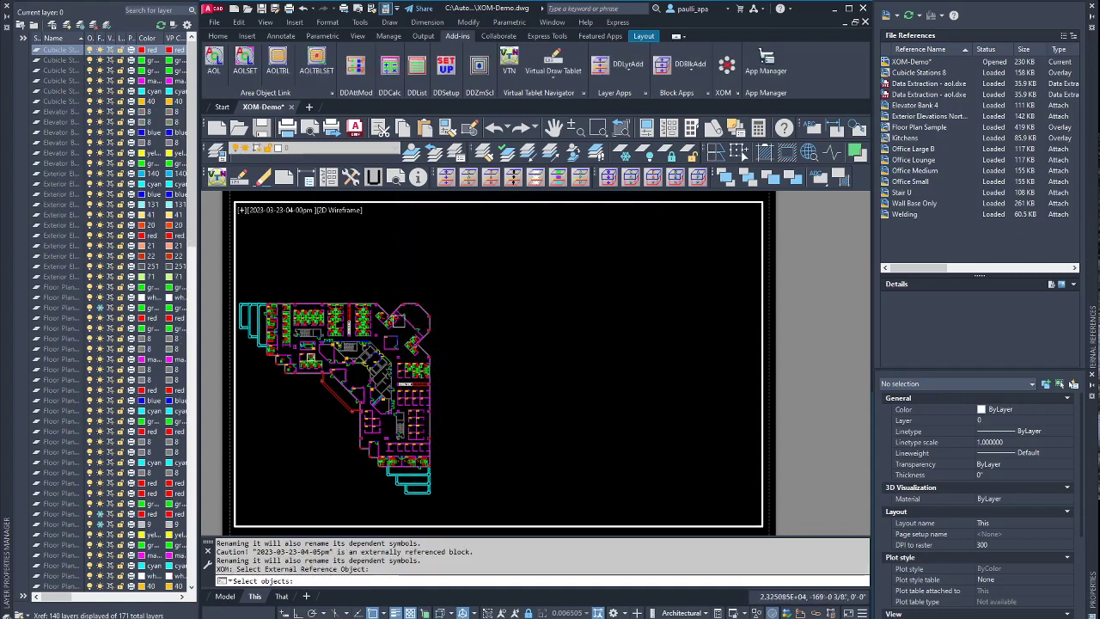
click(382, 310)
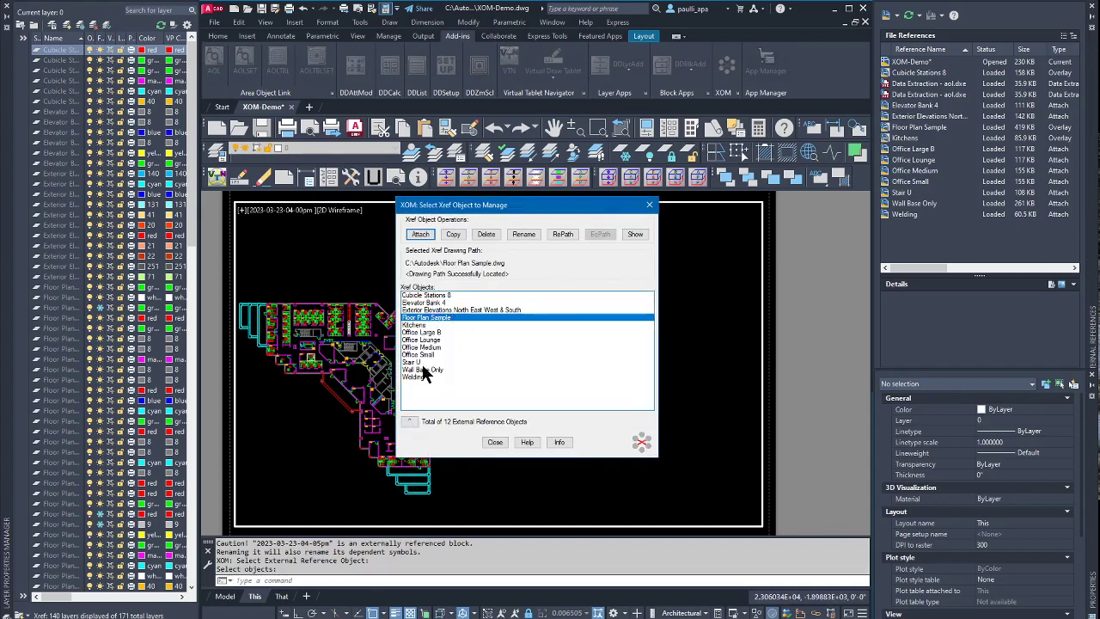
click(526, 235)
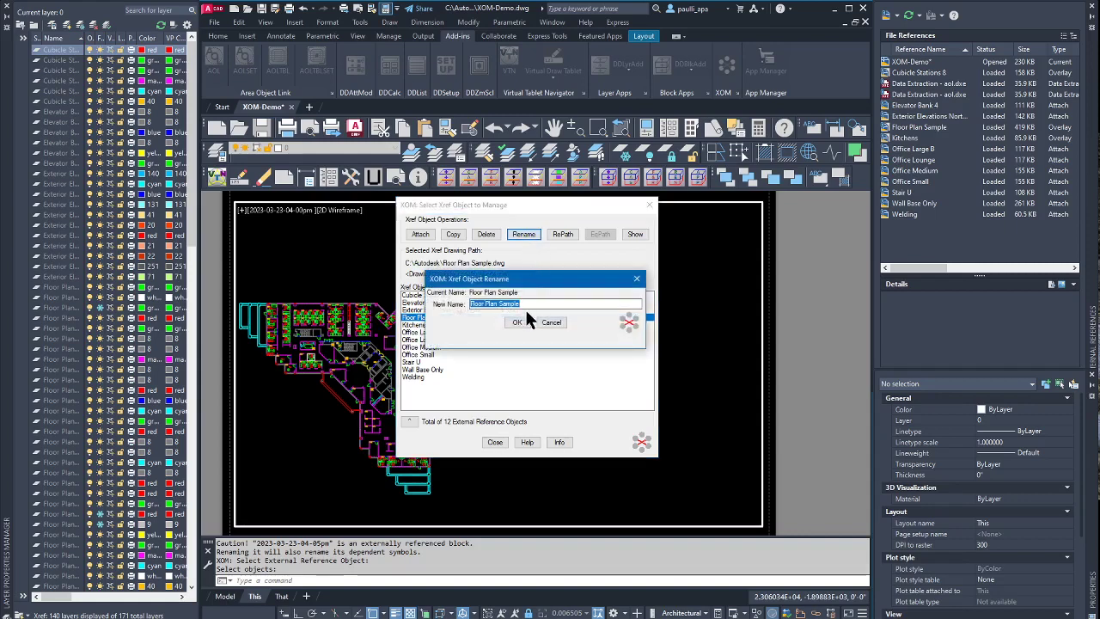
text(Construction Plan)
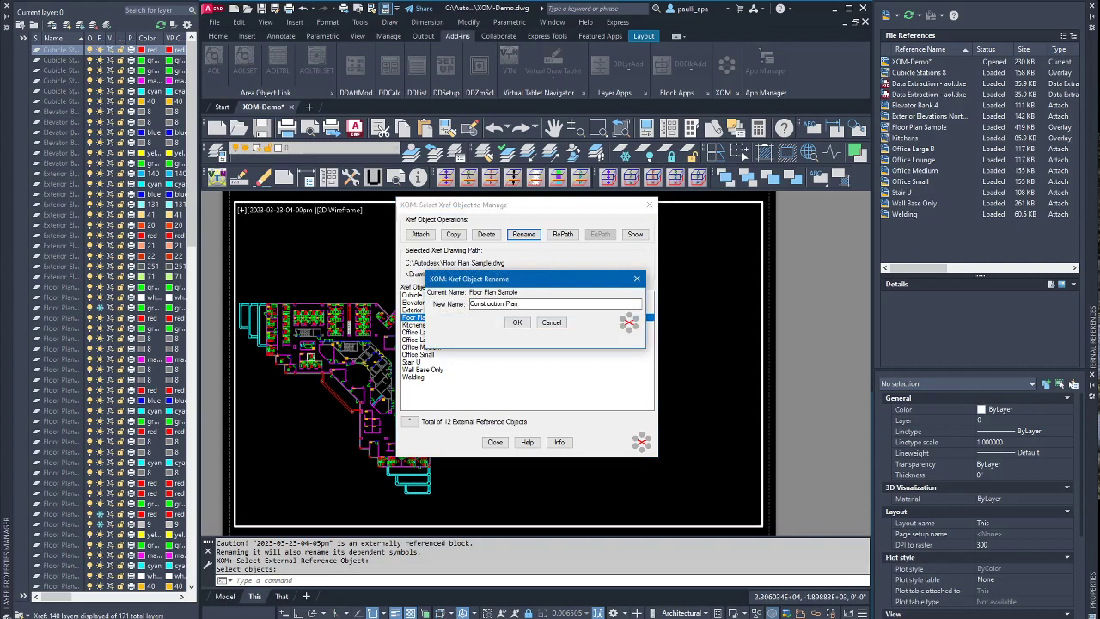
click(470, 303)
text(1-)
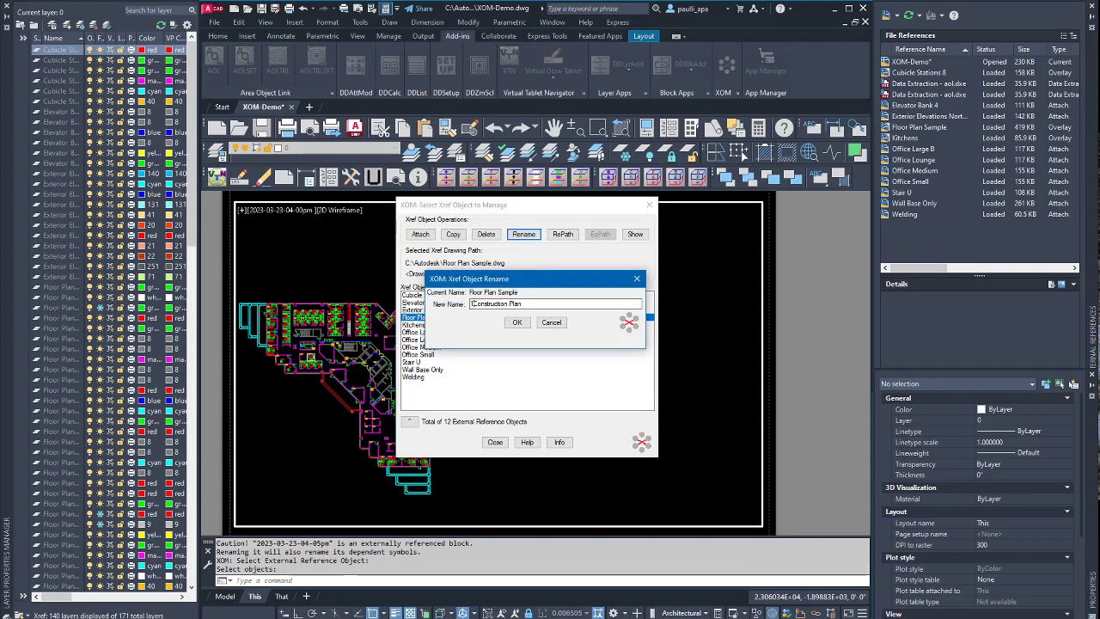
click(518, 323)
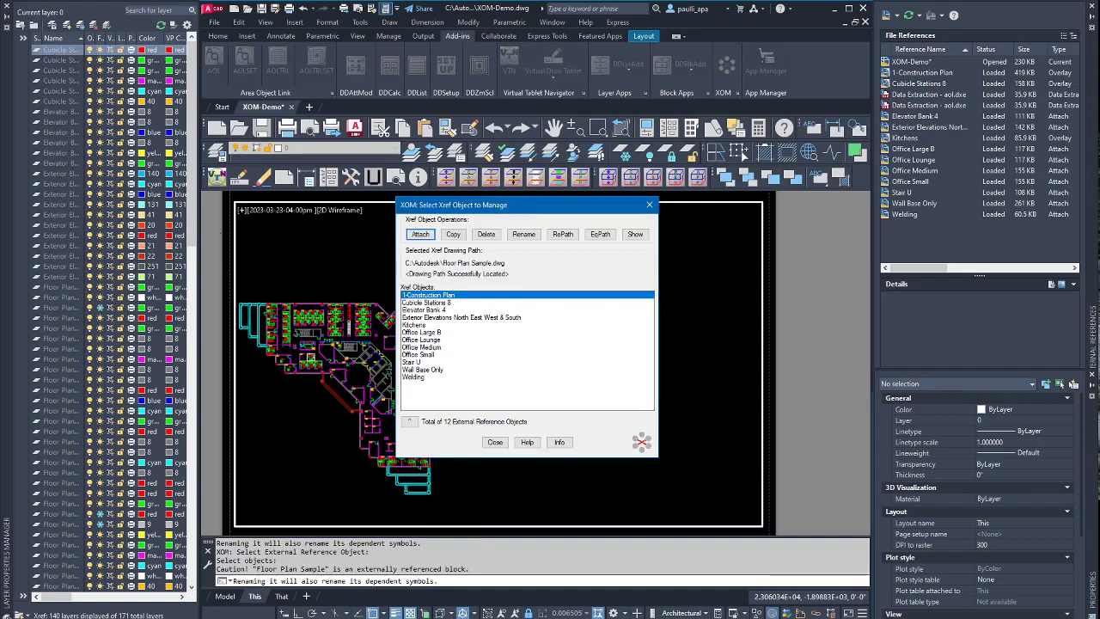
click(635, 234)
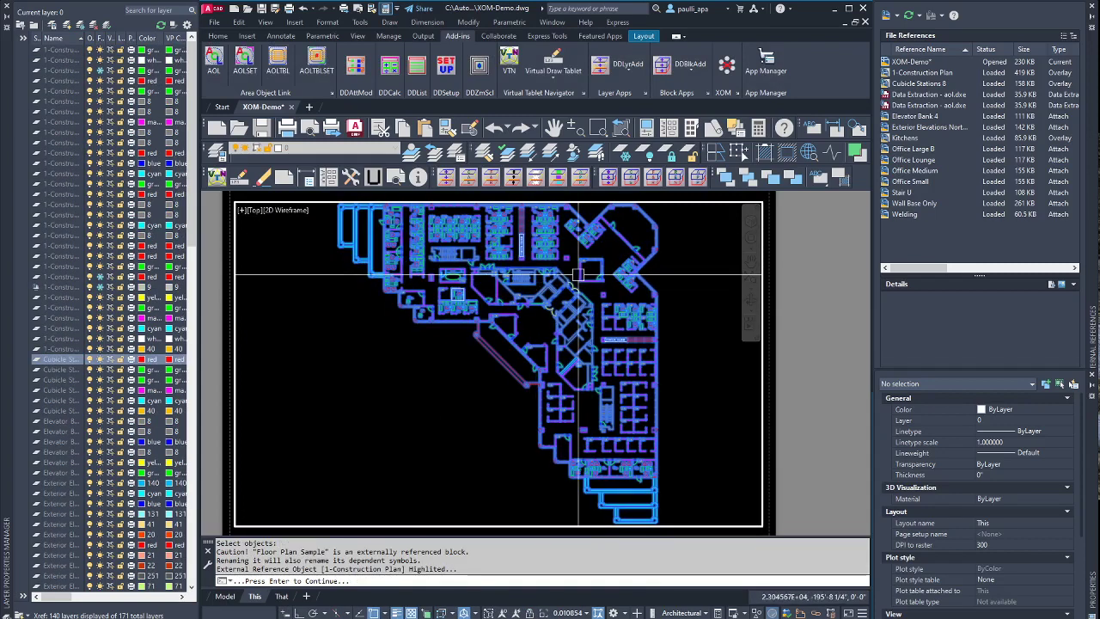
key(Return)
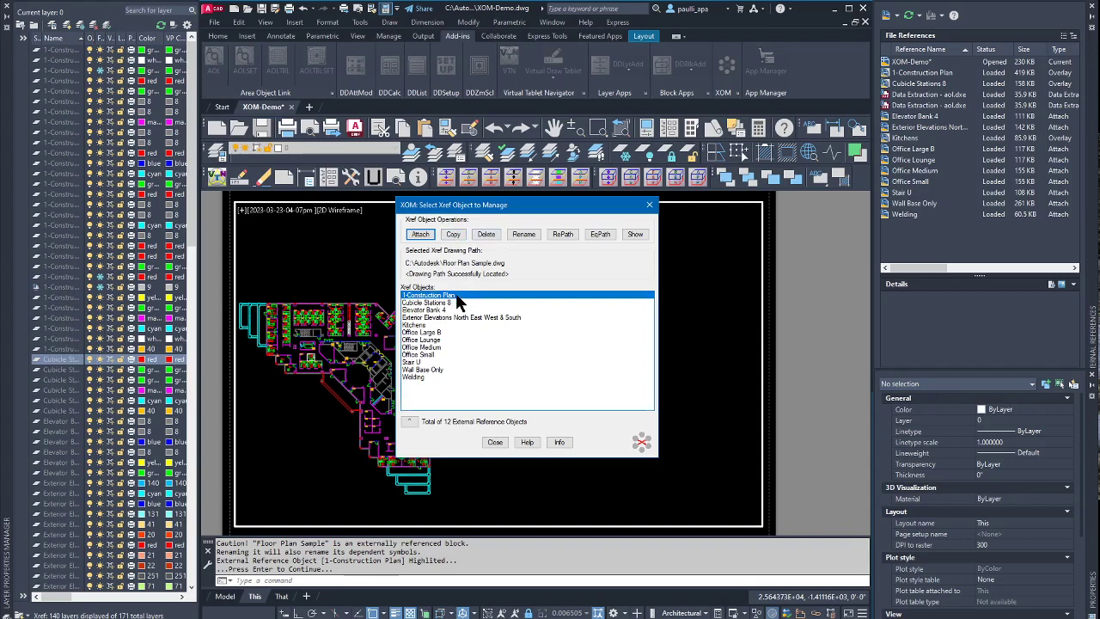
- Copy the 1-Construction Plan xref and rename the copy as 0-Reflected Ceiling Plan
click(461, 233)
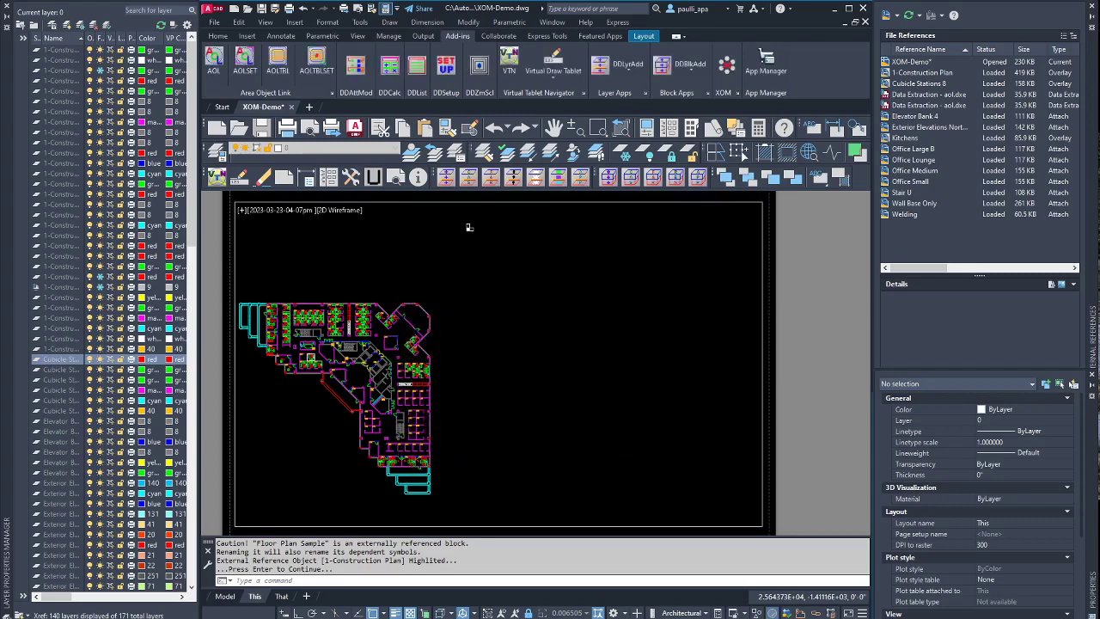
key(Return)
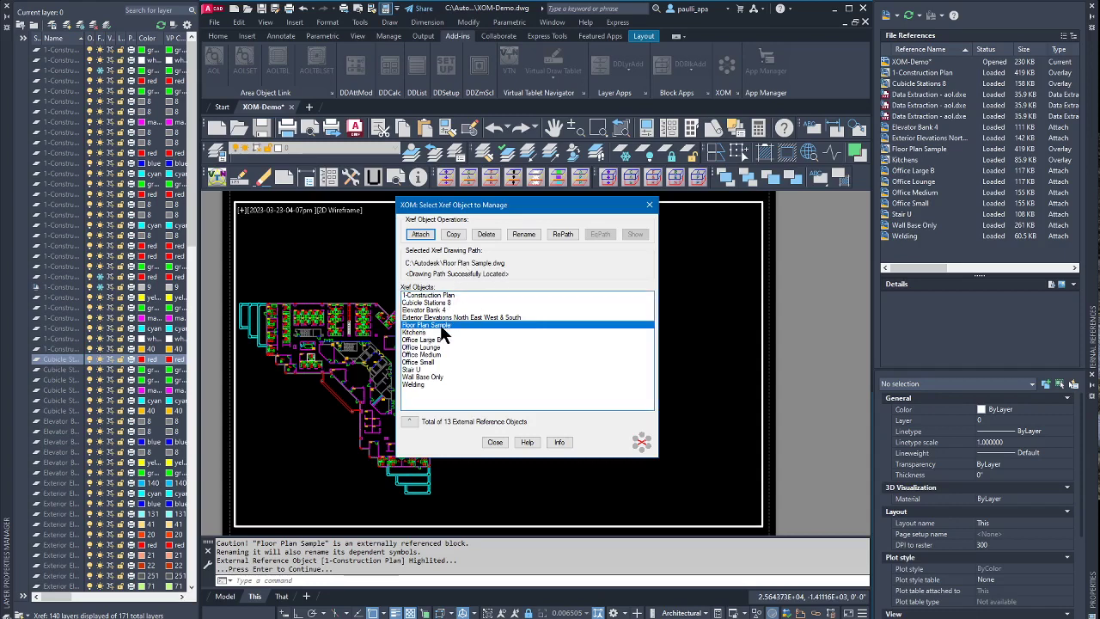
click(523, 233)
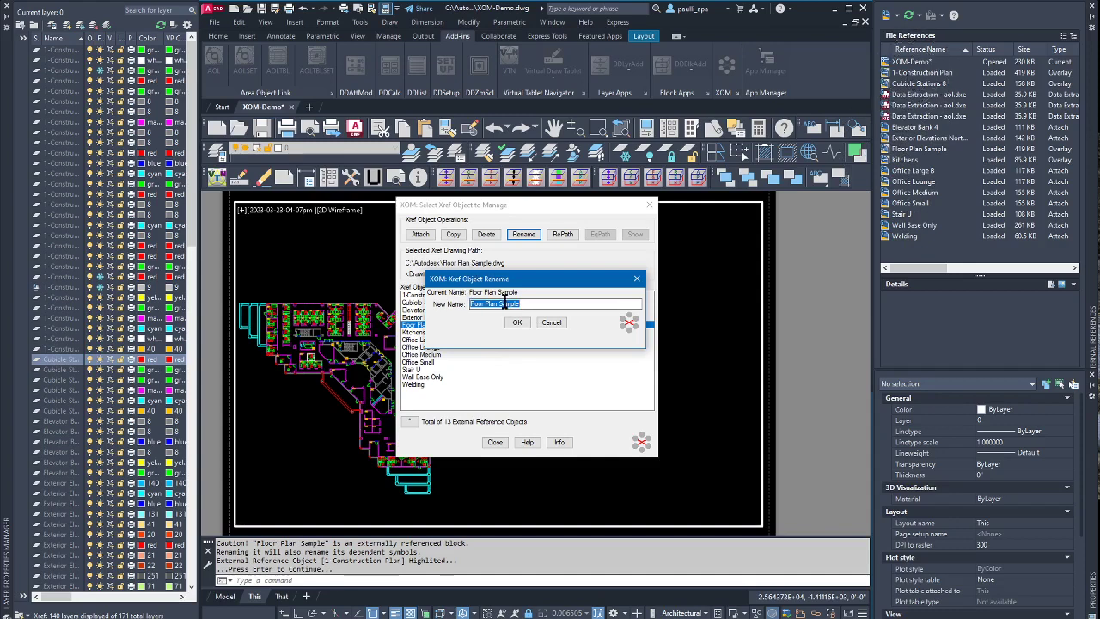
text(0-RFle)
key(BackSpace)
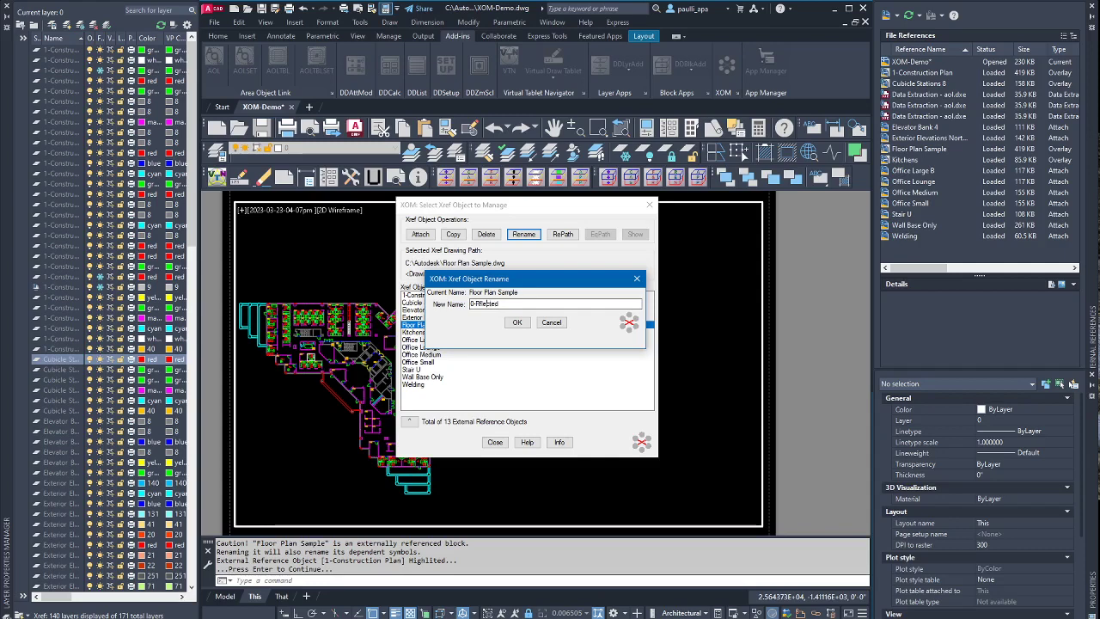
text(eiling Plan)
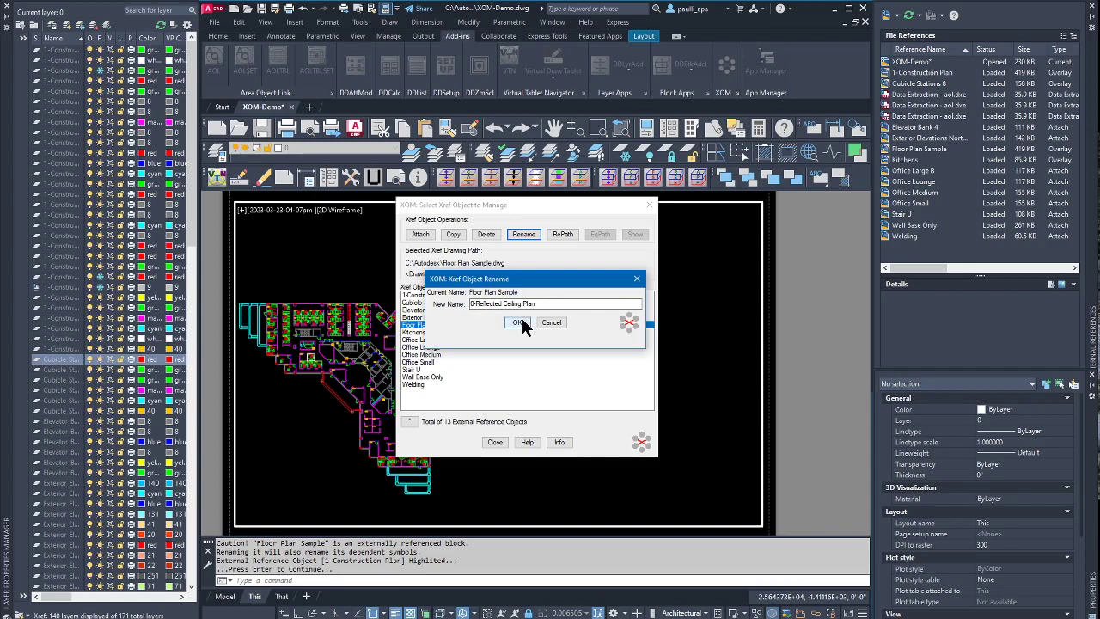
click(520, 322)
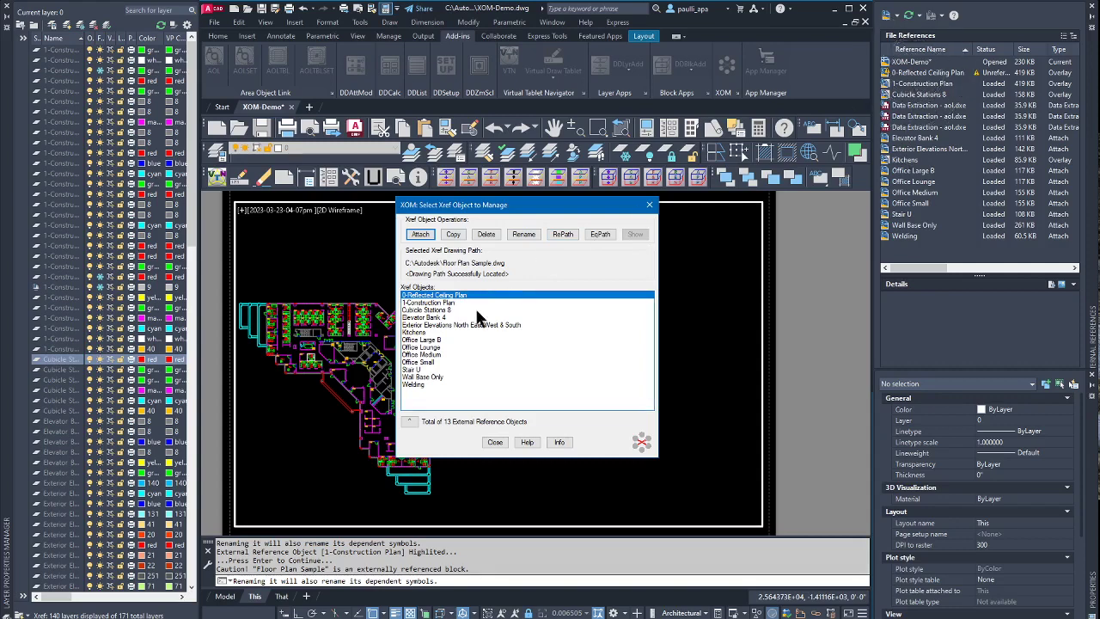
- Attach the 0-Reflected Ceiling Plan xref with its insertion point specified on-screen, placing it above and to the right of the existing floor plan
click(422, 237)
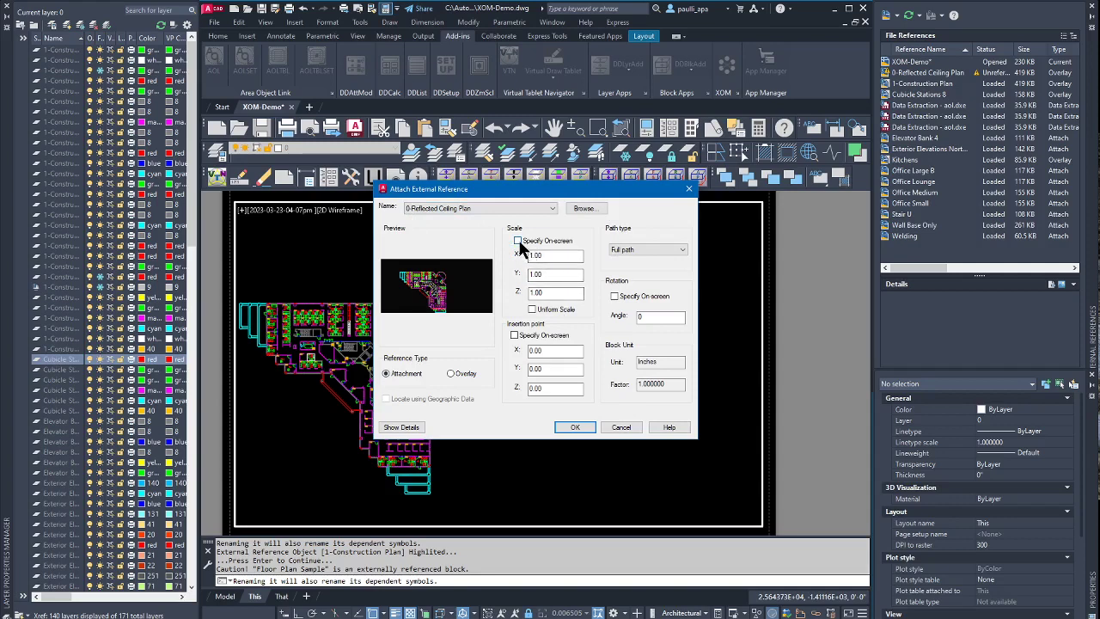
click(515, 335)
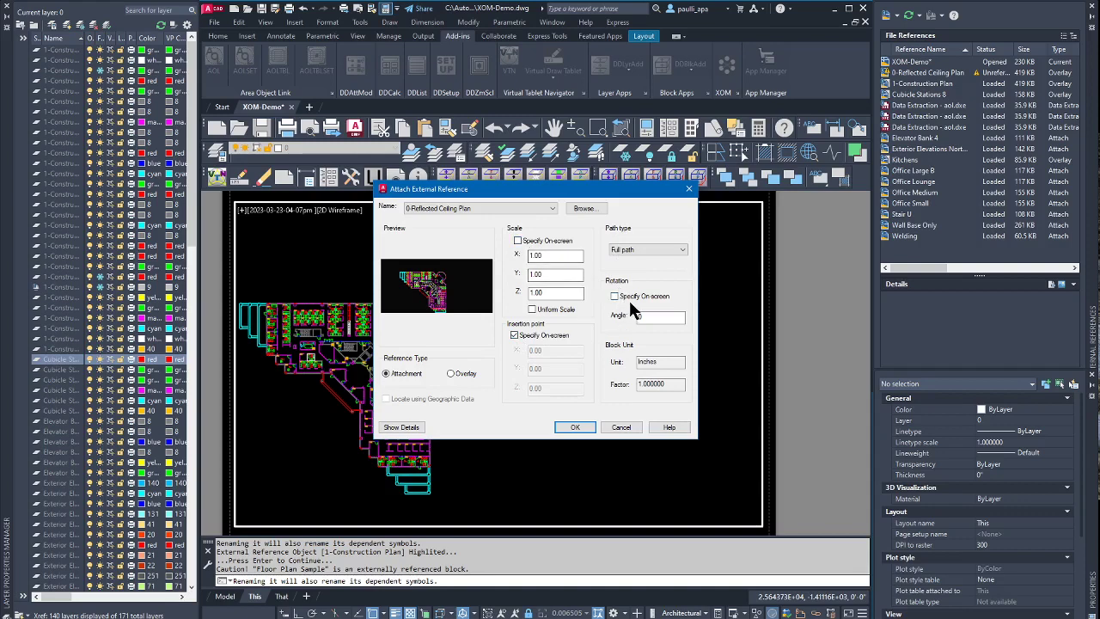
click(574, 427)
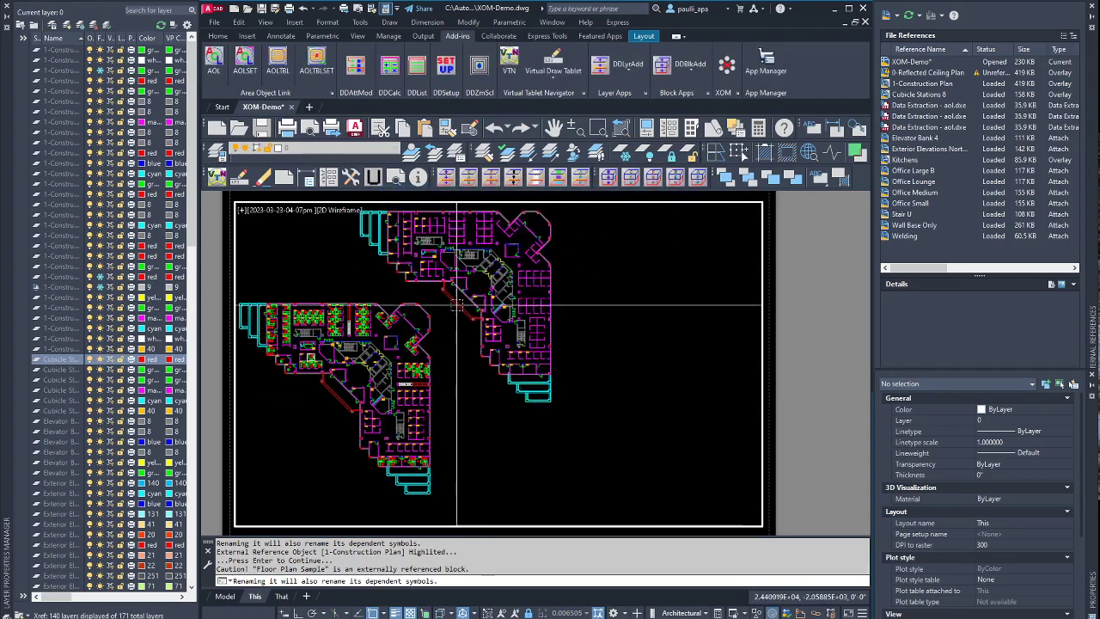
click(450, 305)
scroll(453, 305, up, 5)
scroll(452, 305, down, 5)
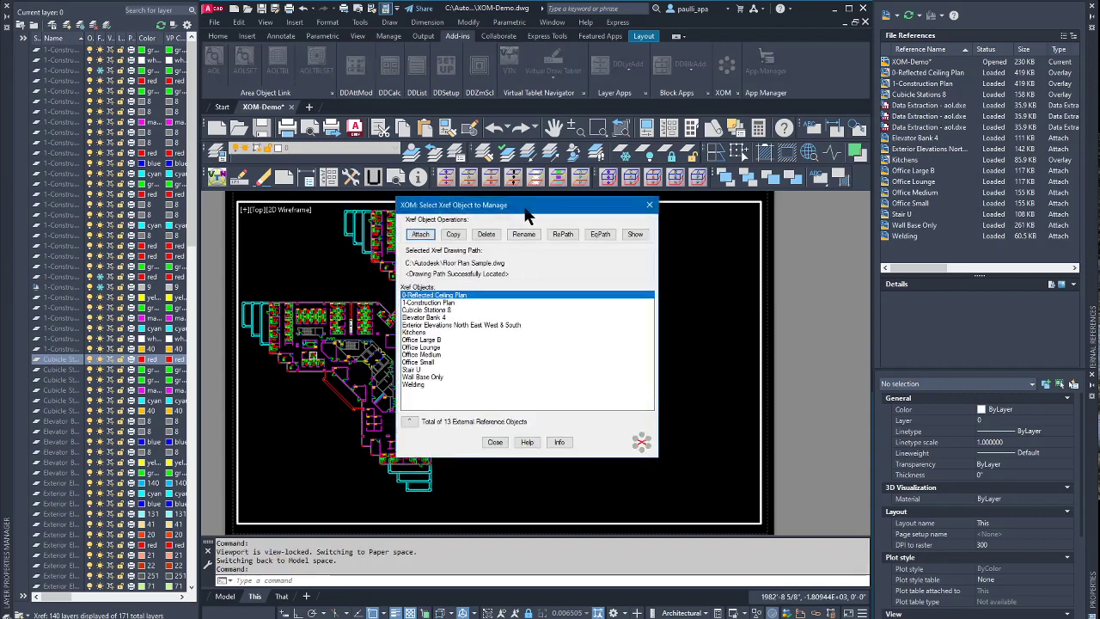
- Show the 0-Reflected Ceiling Plan xref highlighted in the drawing and close the Xref Object Manager
drag(527, 215, 731, 214)
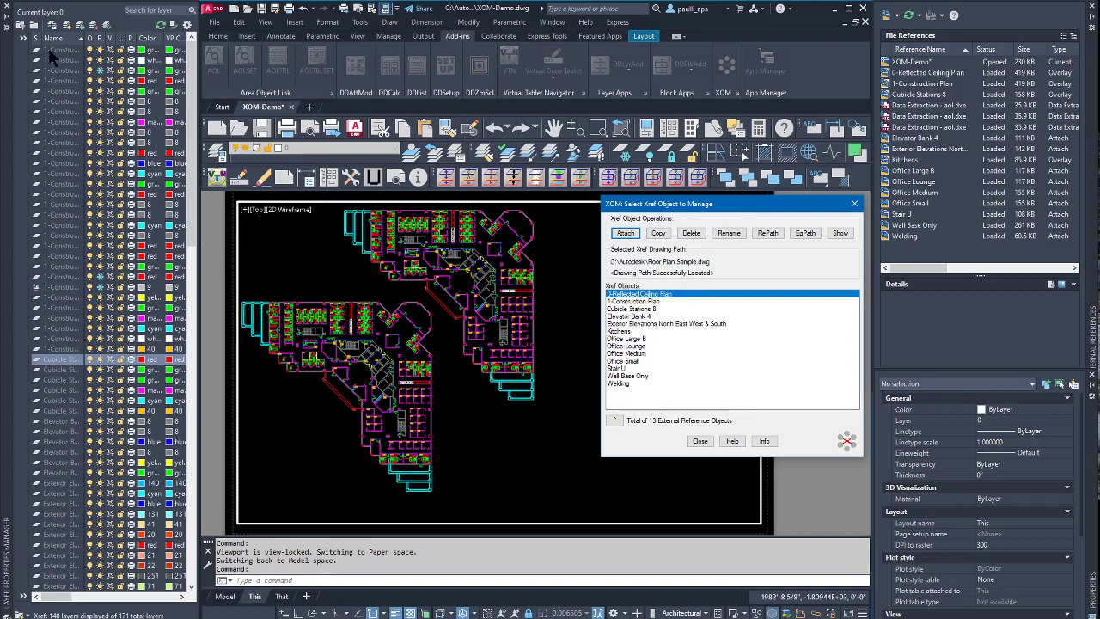
click(840, 233)
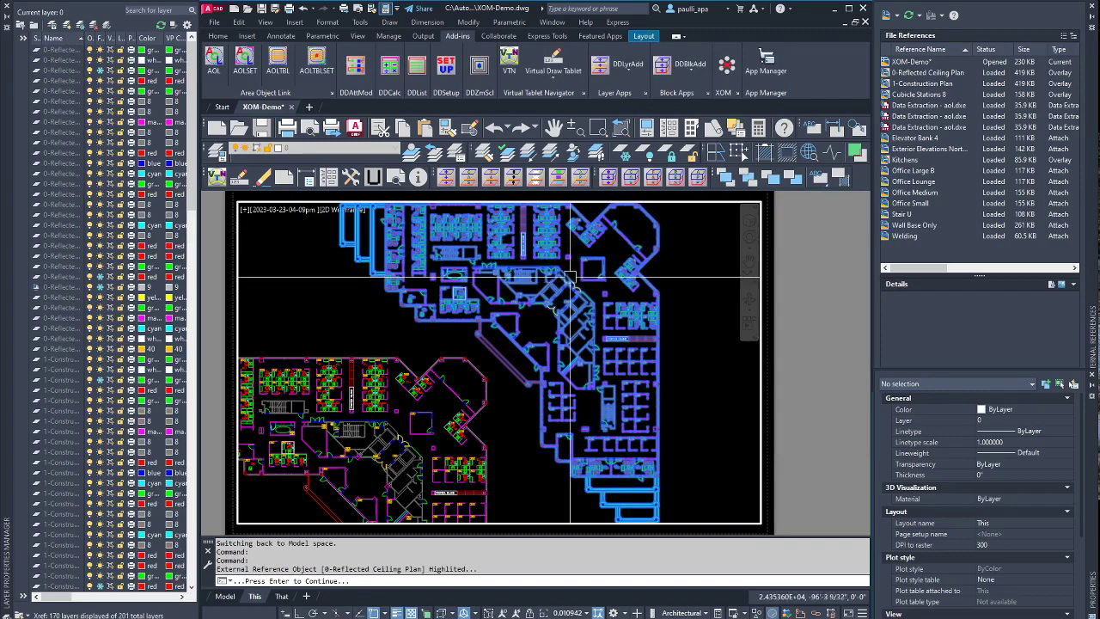
key(Return)
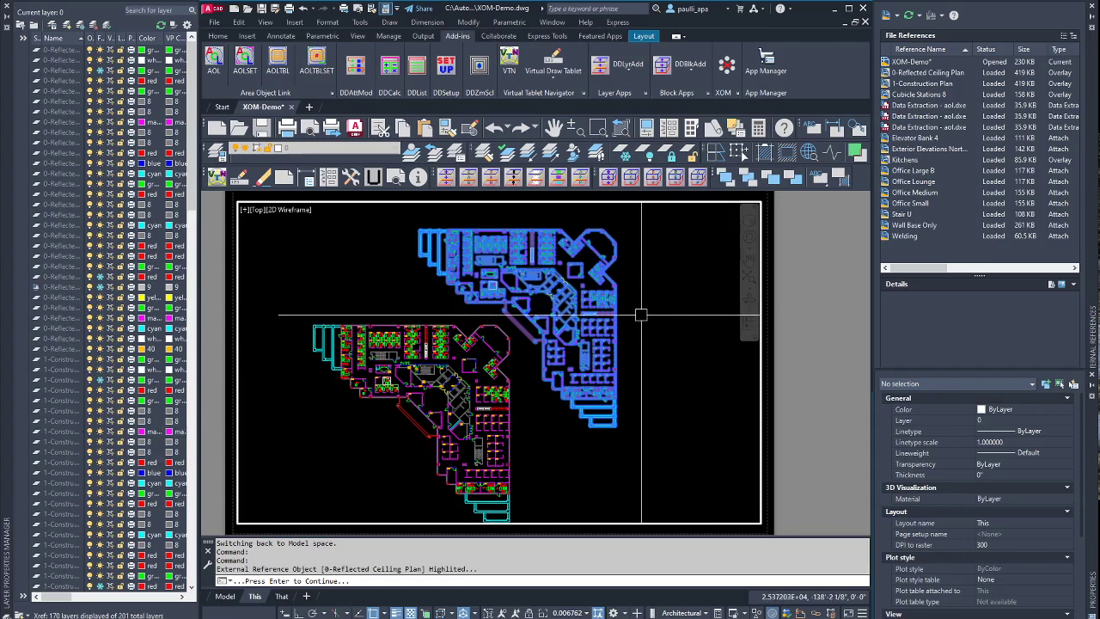
key(Return)
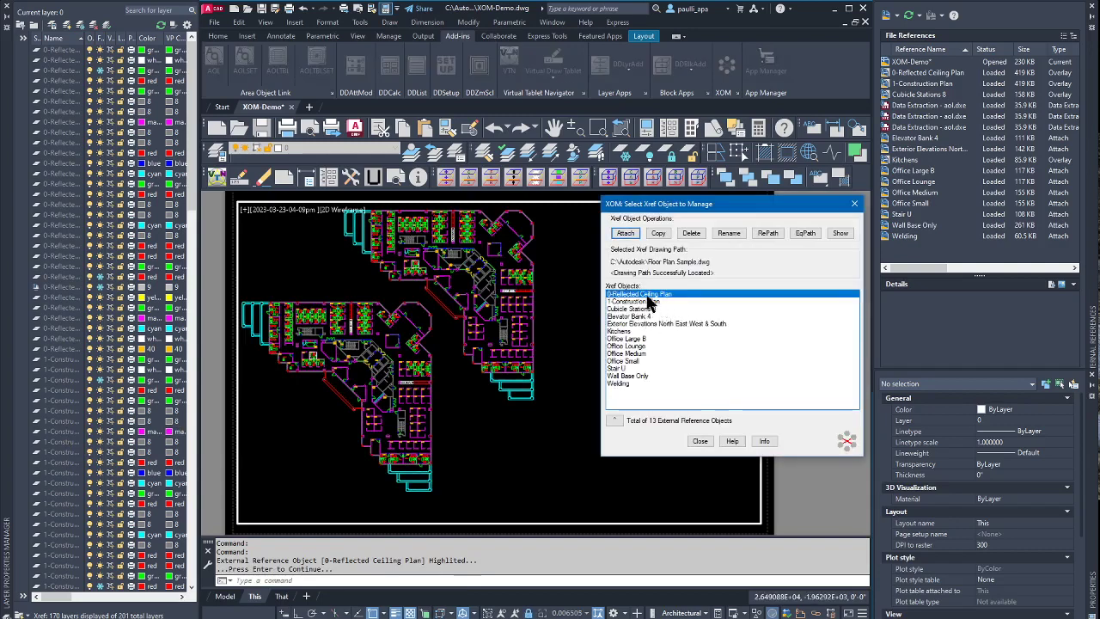
click(702, 441)
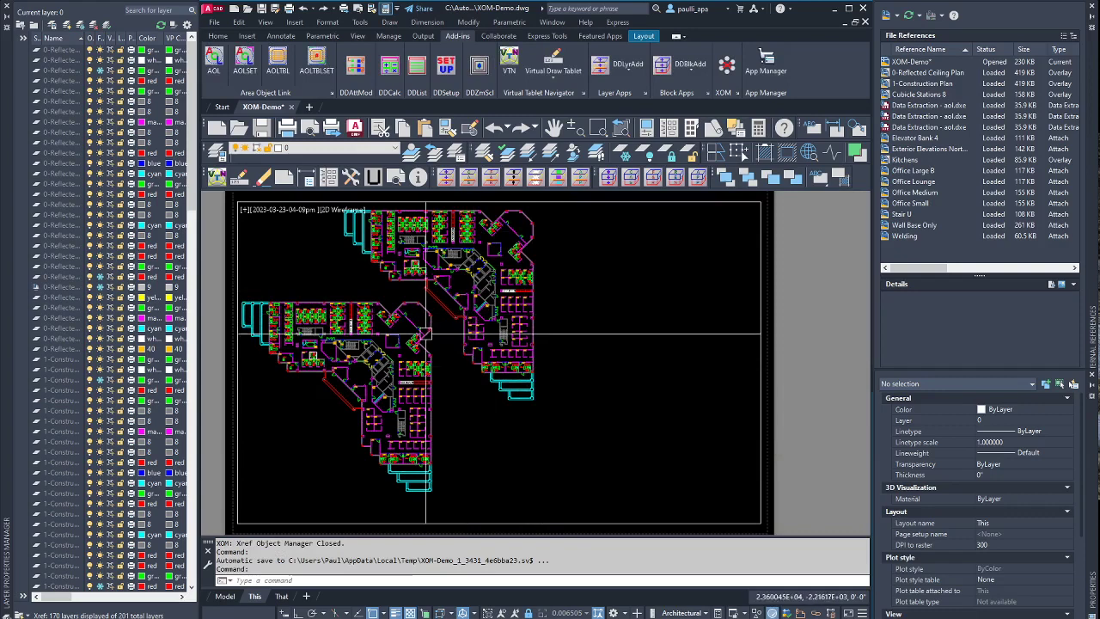
- Set the color of all 0-Reflected Ceiling Plan layers to index color 8
click(64, 52)
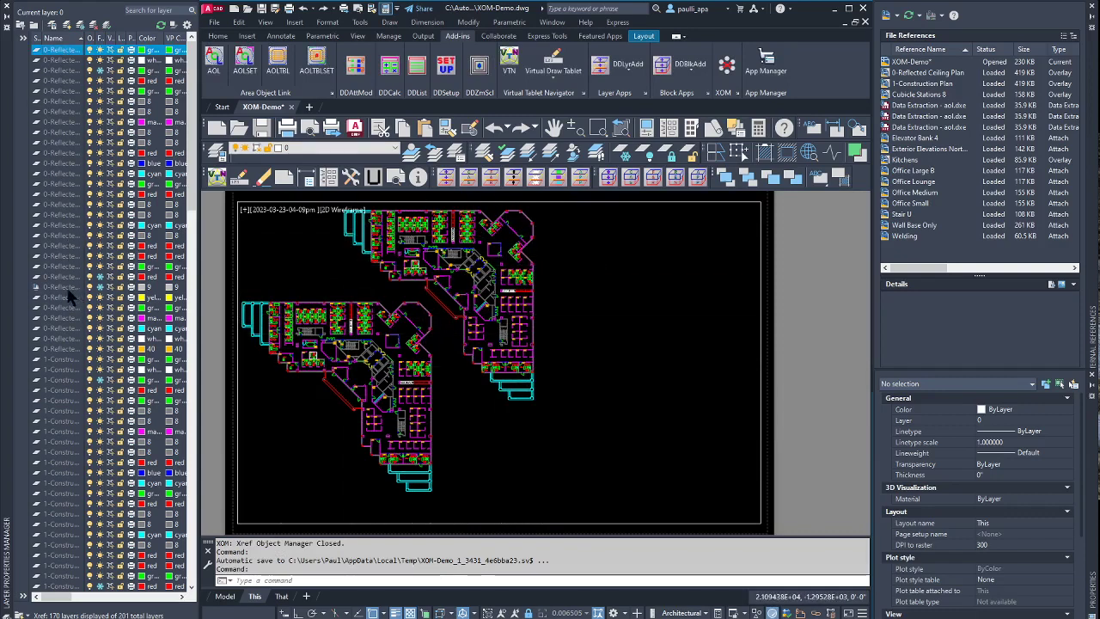
shift+click(59, 349)
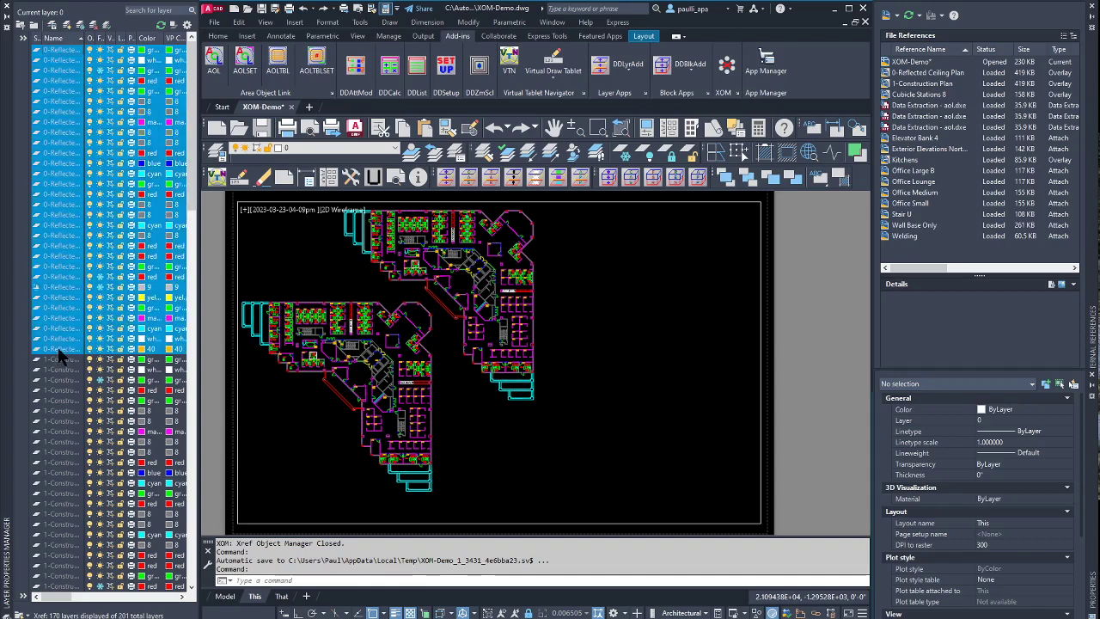
click(142, 340)
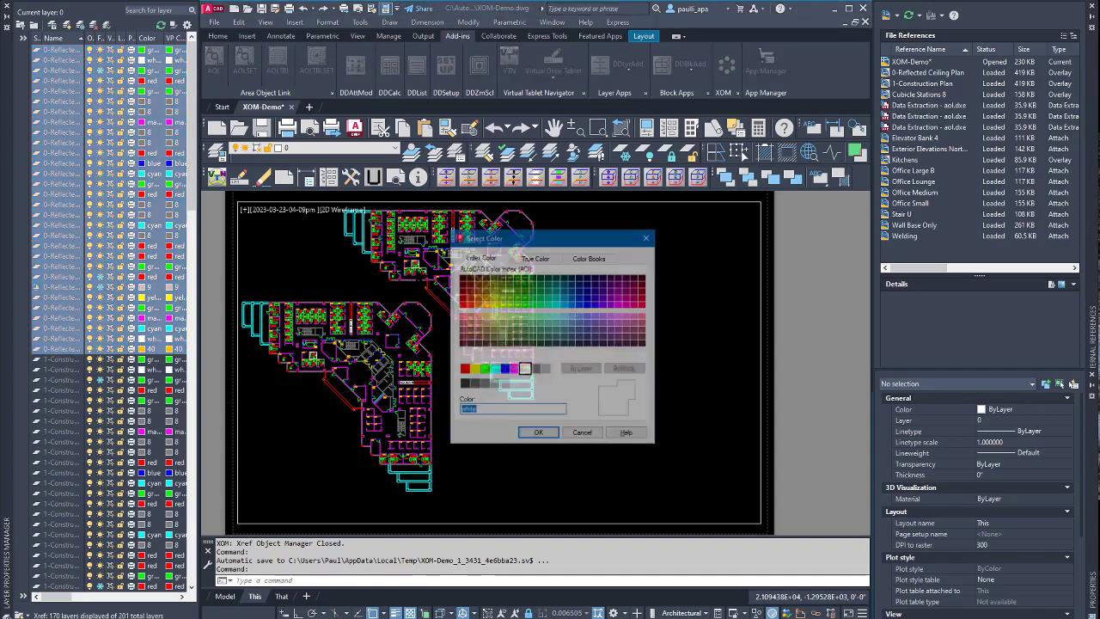
click(534, 371)
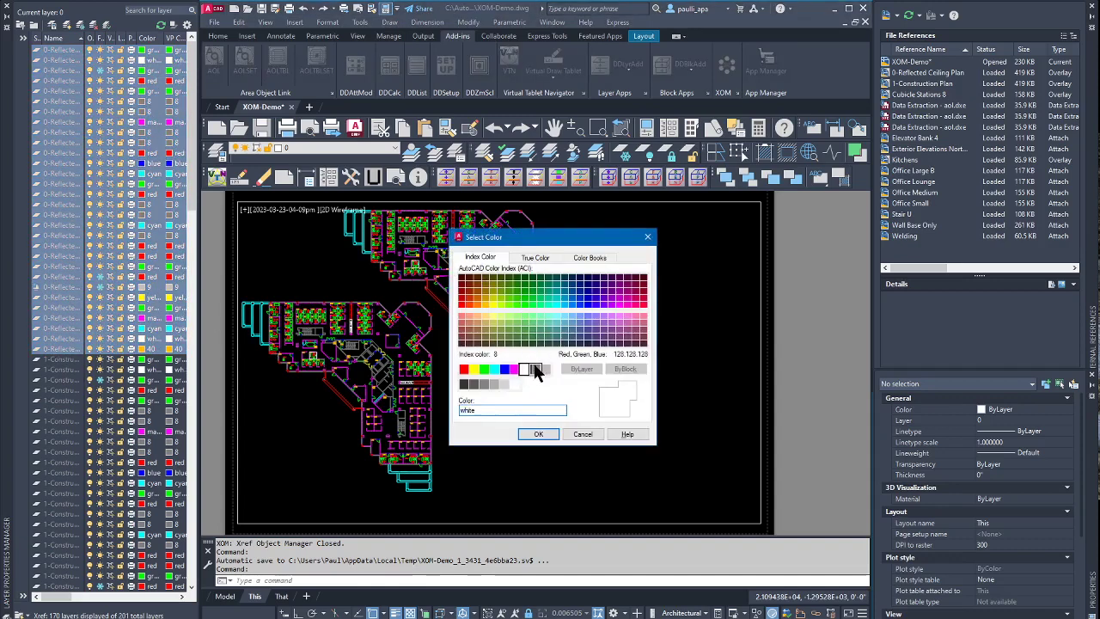
click(538, 434)
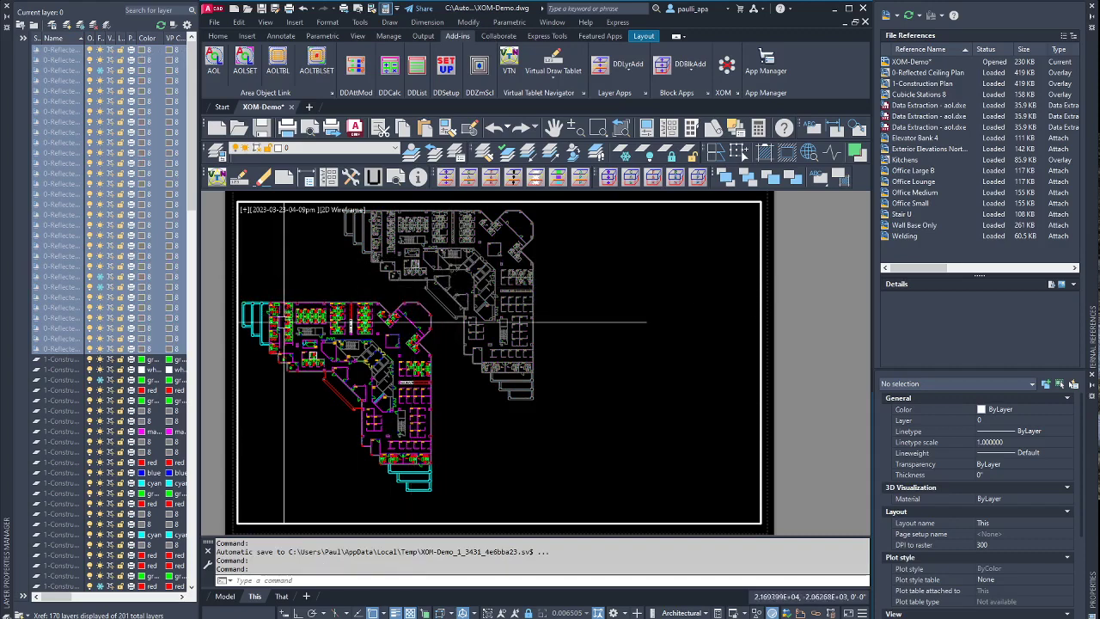
click(375, 388)
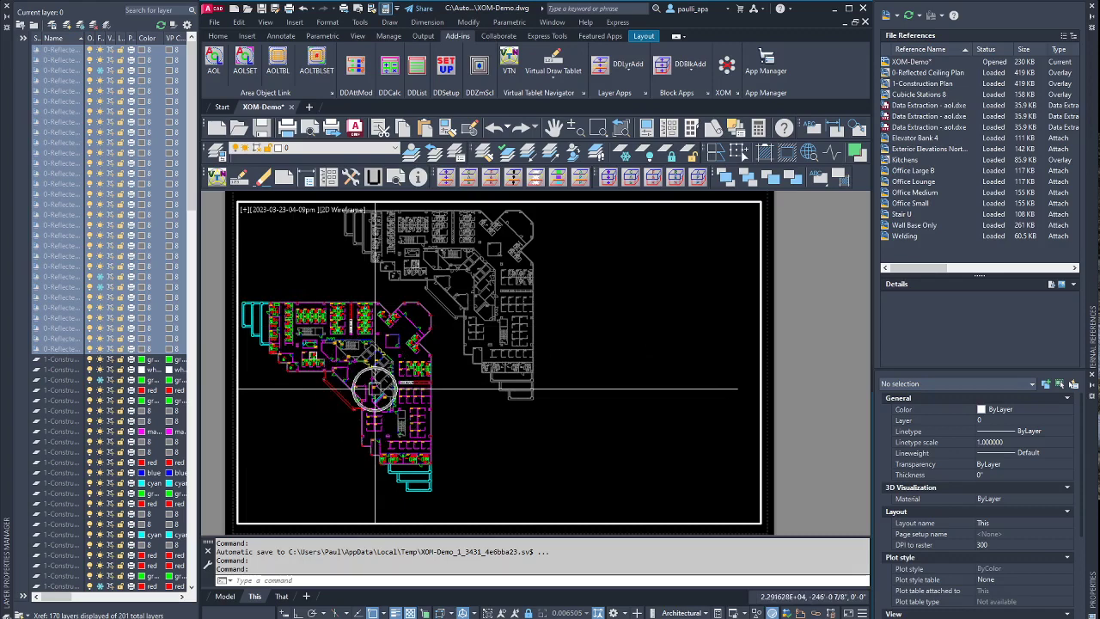
click(471, 269)
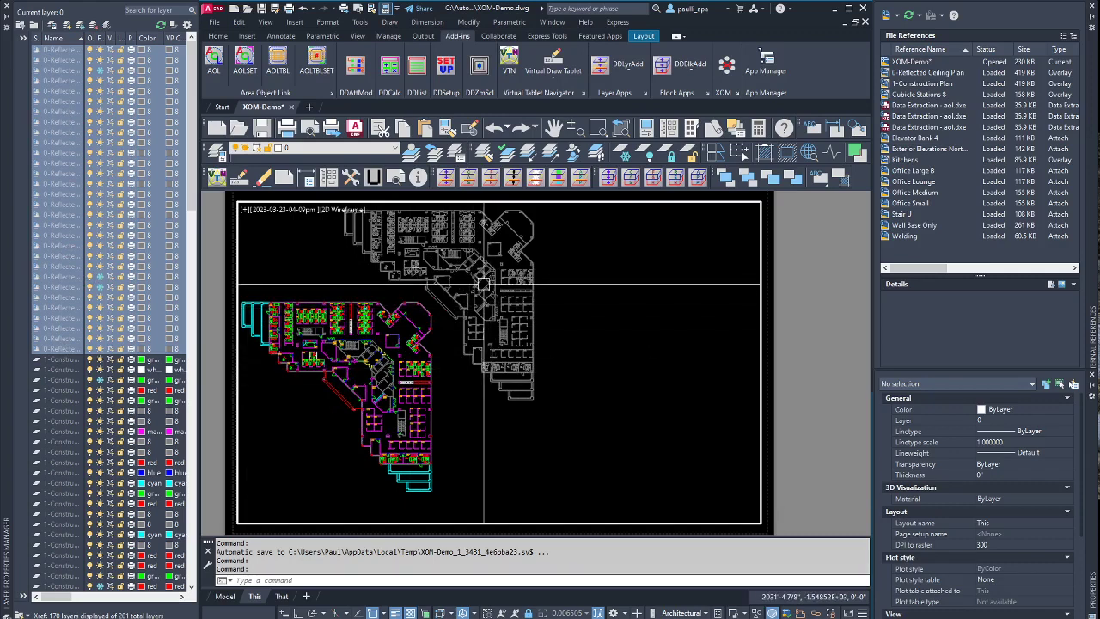
- Copy the 0-Reflected Ceiling Plan xref in the Xref Object Manager and rename the Floor Plan Sample copy as 00-Furniture Plan
click(726, 76)
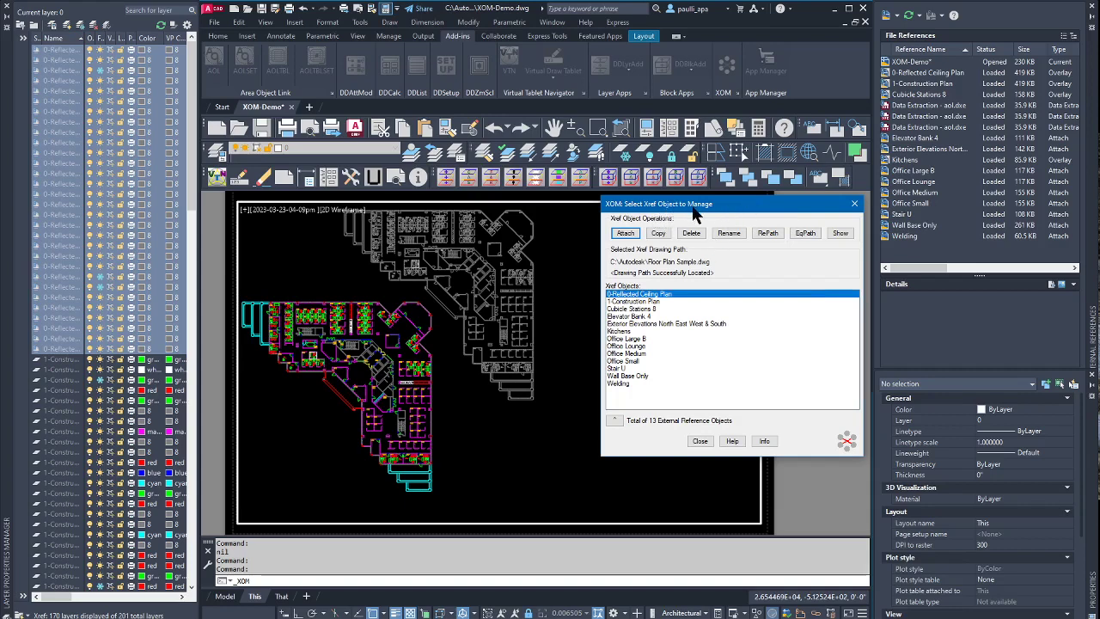
drag(694, 213, 860, 216)
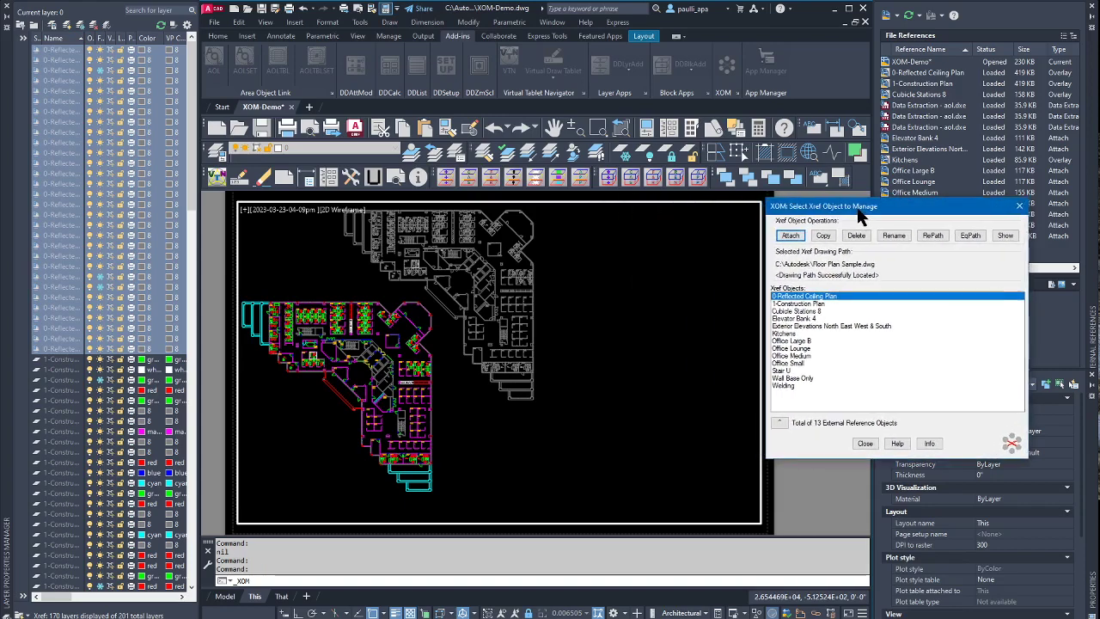
click(826, 237)
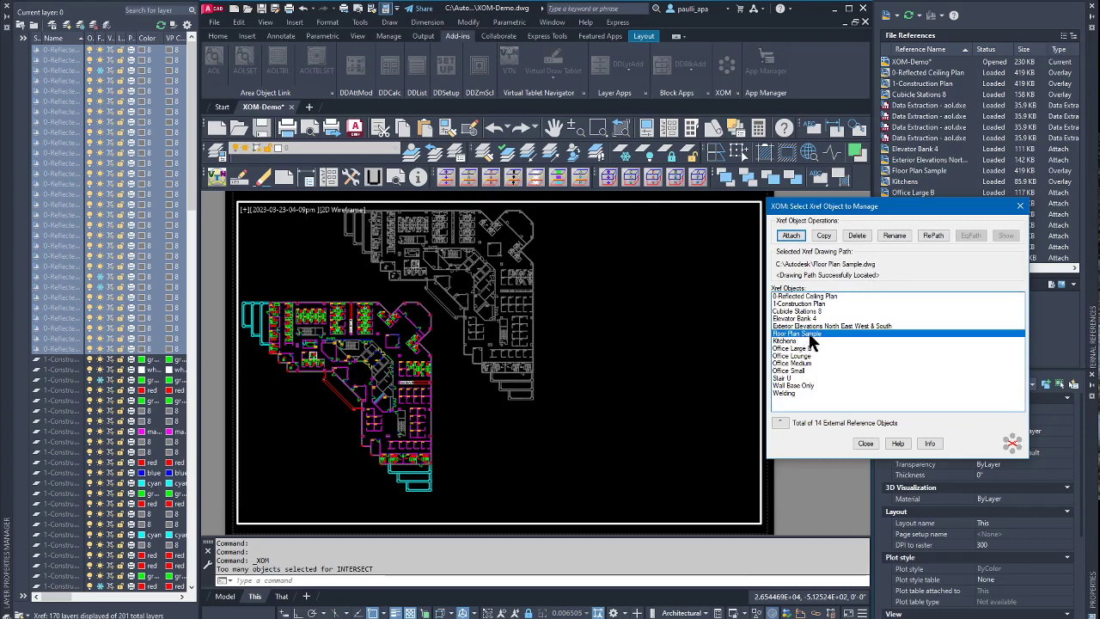
click(893, 233)
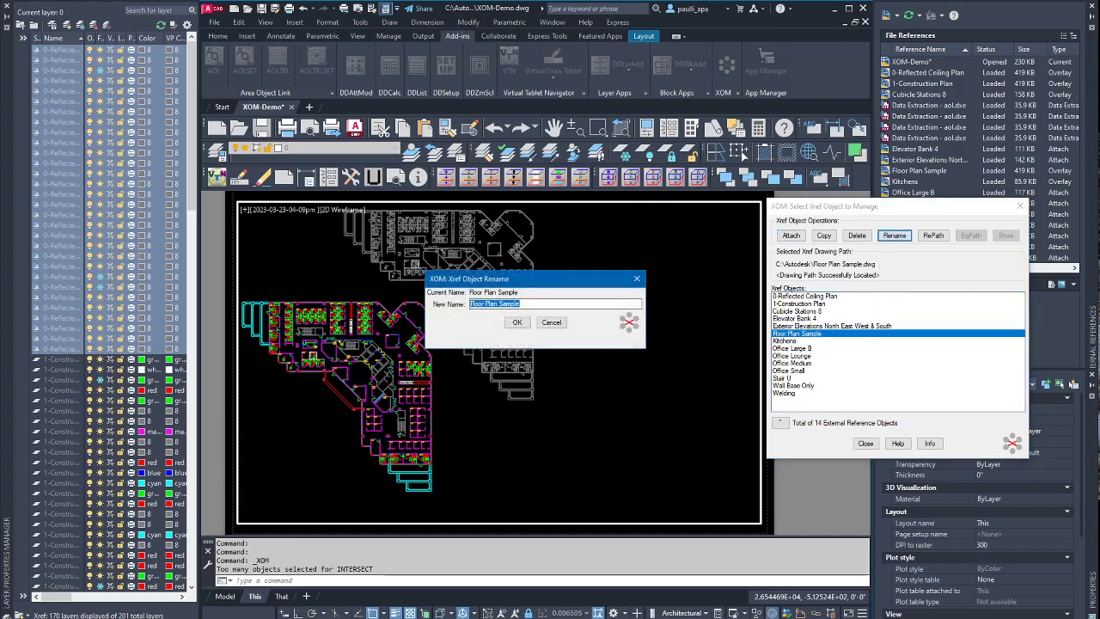
text(00-Furniture Plan)
click(518, 322)
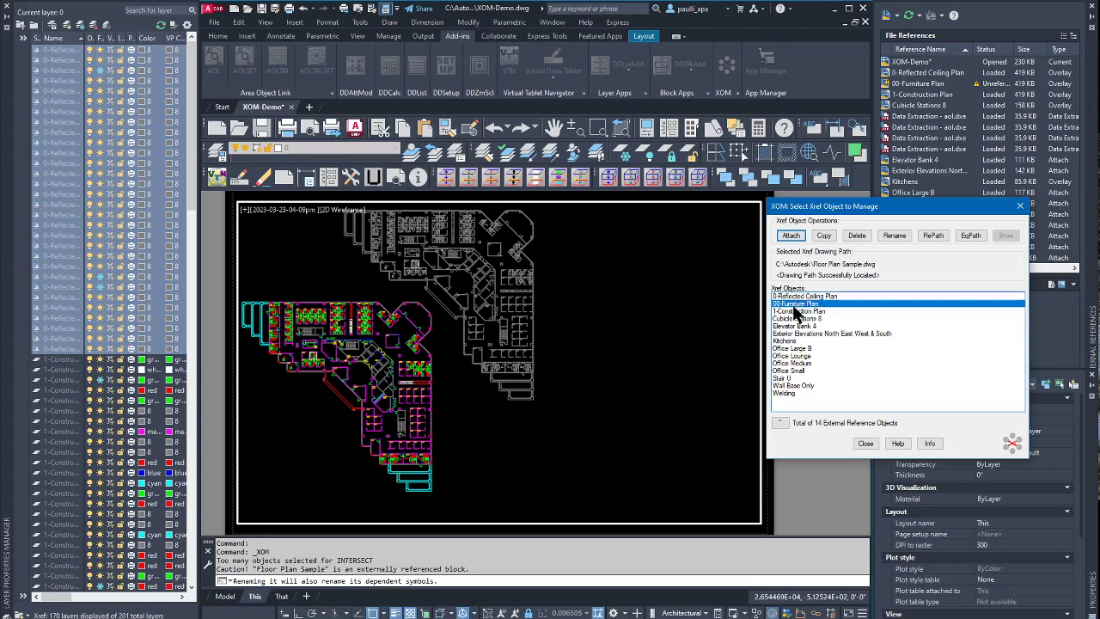
- Attach the 00-Furniture Plan xref at scale 1.00 with its insertion point specified on-screen, placing it to the right of the other floor plans
click(792, 237)
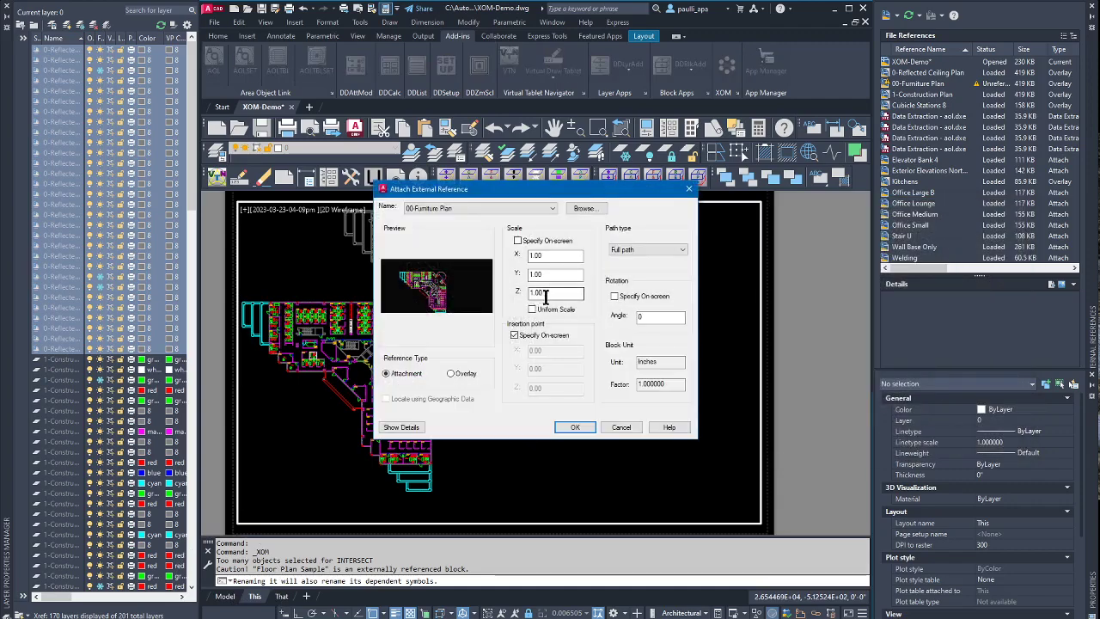
drag(554, 198, 660, 261)
click(679, 491)
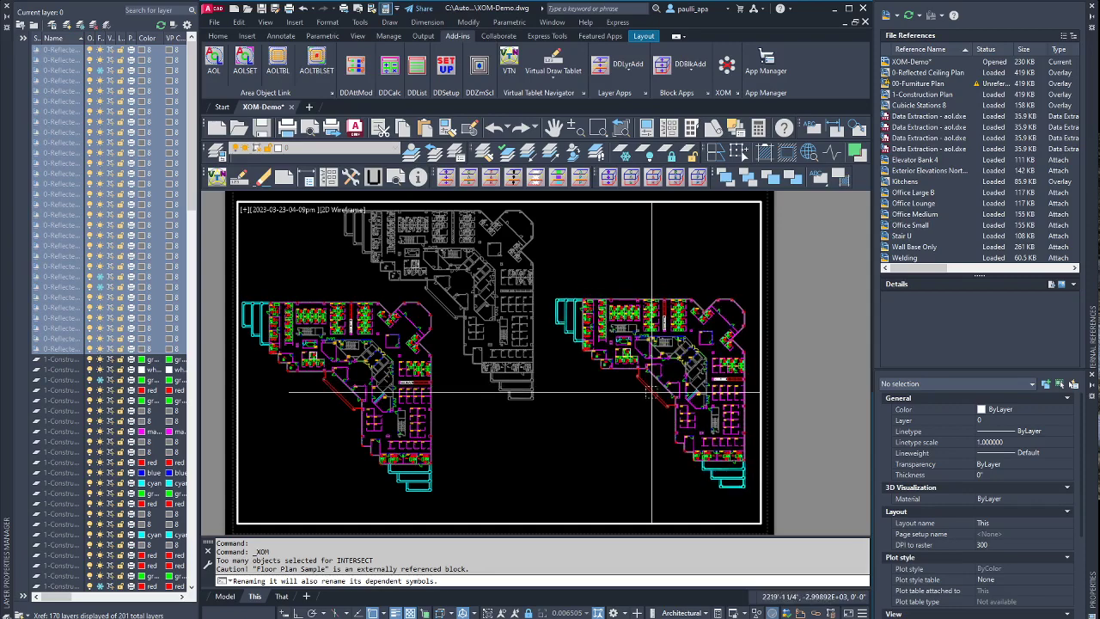
click(651, 391)
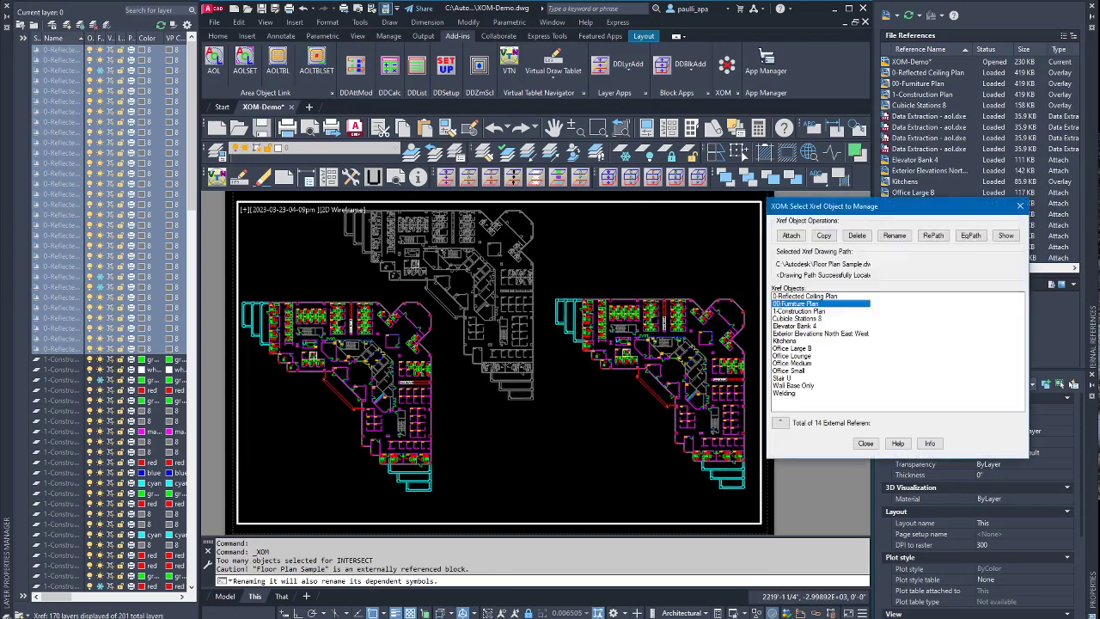
- Show the 00-Furniture Plan xref highlighted in the drawing and close the Xref Object Manager
mouse_move(839, 217)
mouse_down()
mouse_move(855, 217)
mouse_move(837, 225)
mouse_move(848, 227)
mouse_up()
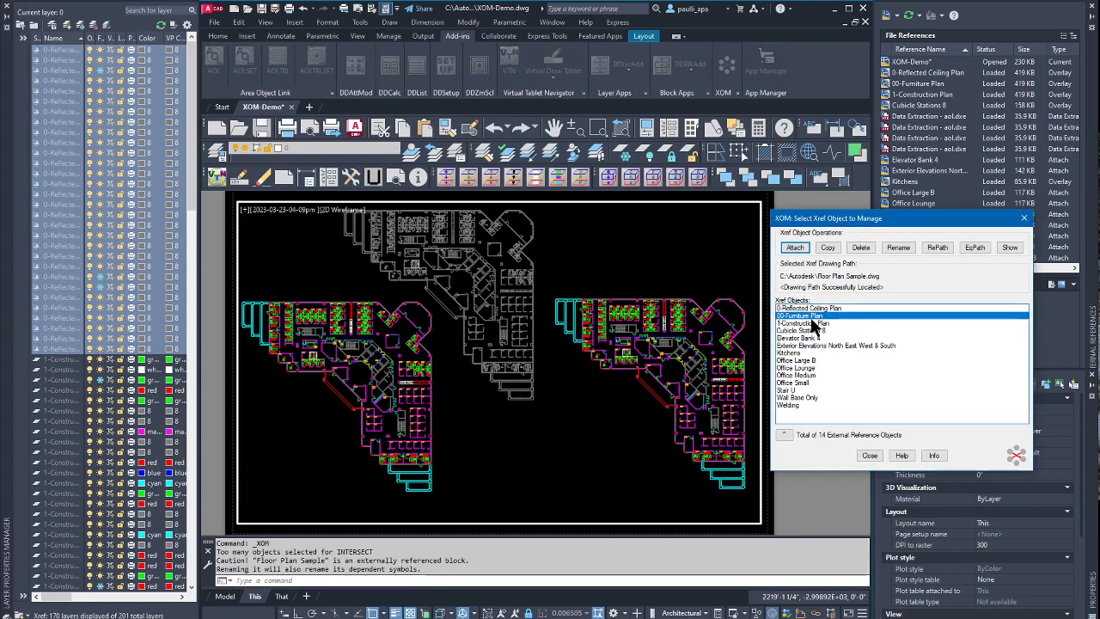
click(1009, 248)
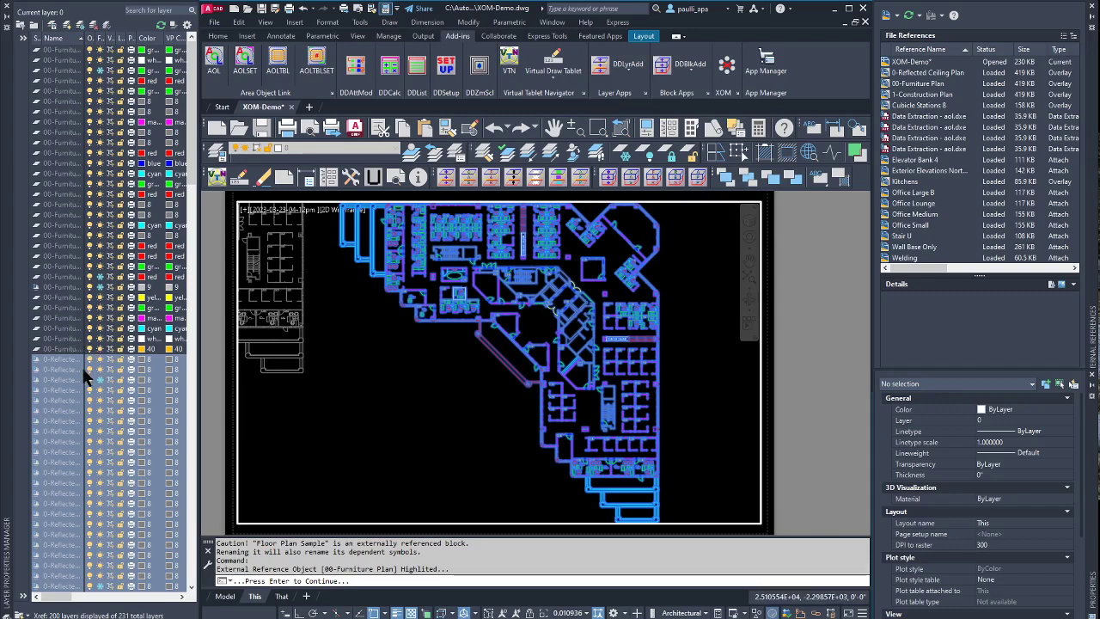
key(Return)
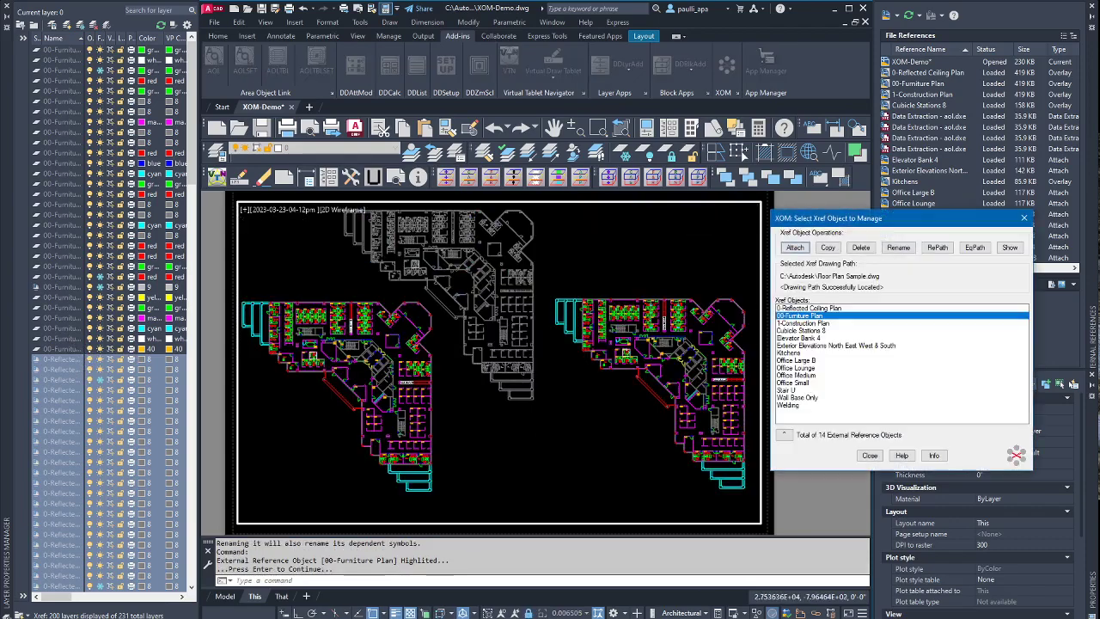
click(870, 456)
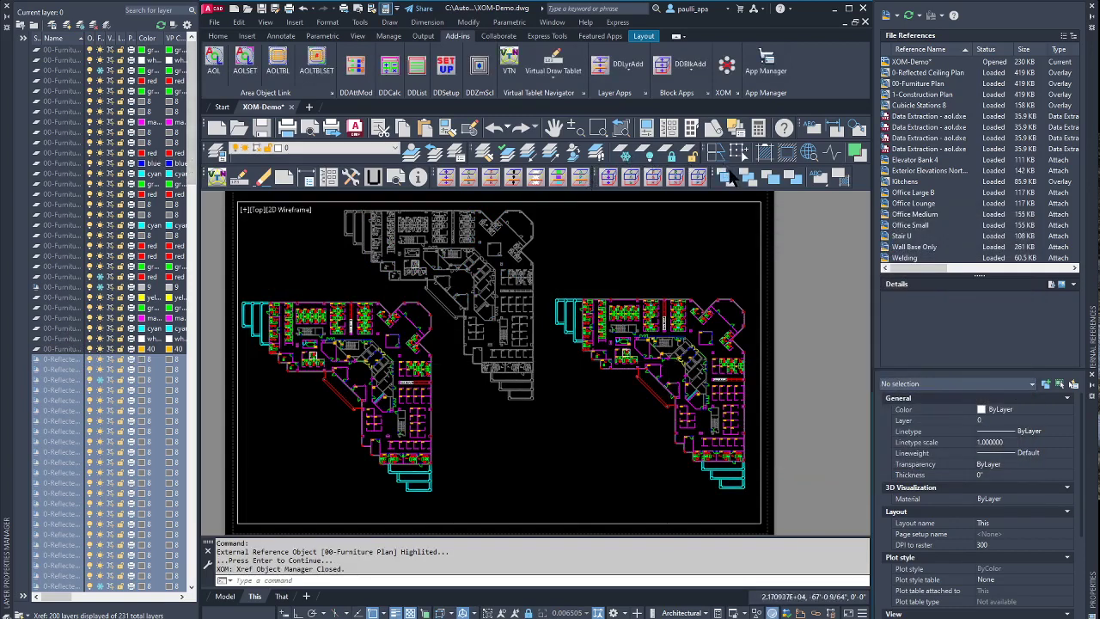
- Freeze the CHAIRS, PANELS_201 and FURNITURE layers of the 00-Furniture Plan xref in the viewport, declining to freeze layer 0
click(623, 155)
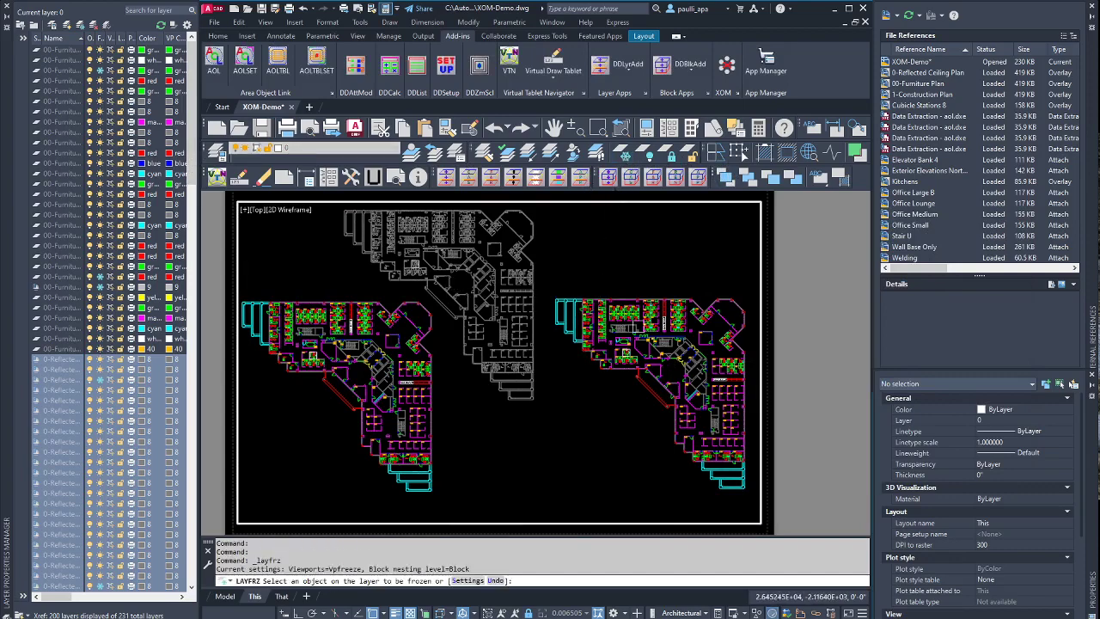
scroll(645, 320, up, 5)
scroll(646, 321, up, 2)
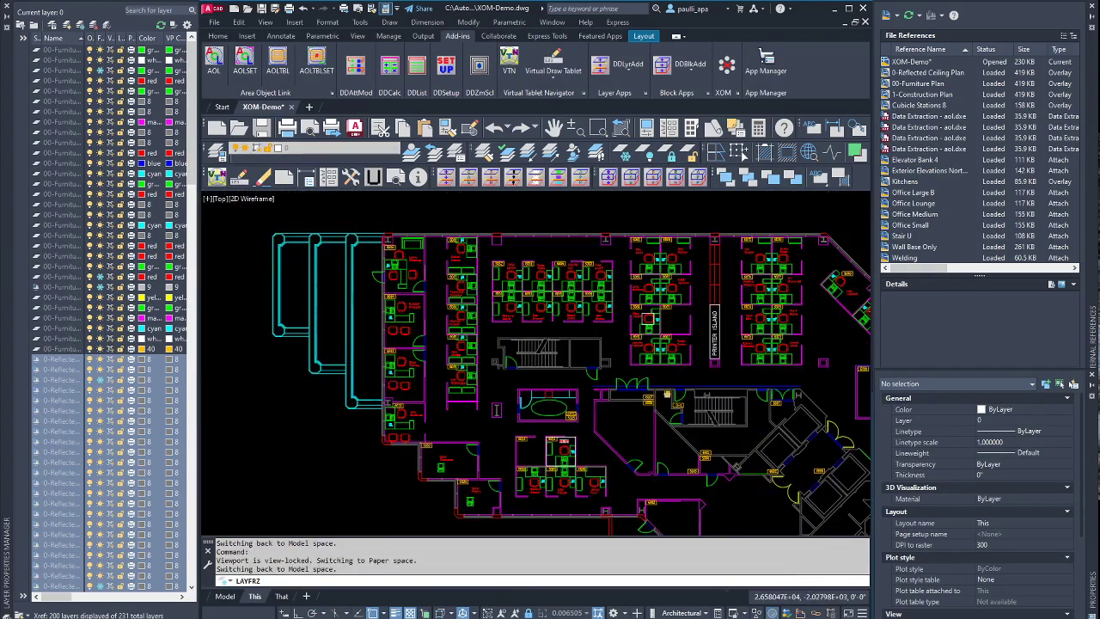
click(538, 274)
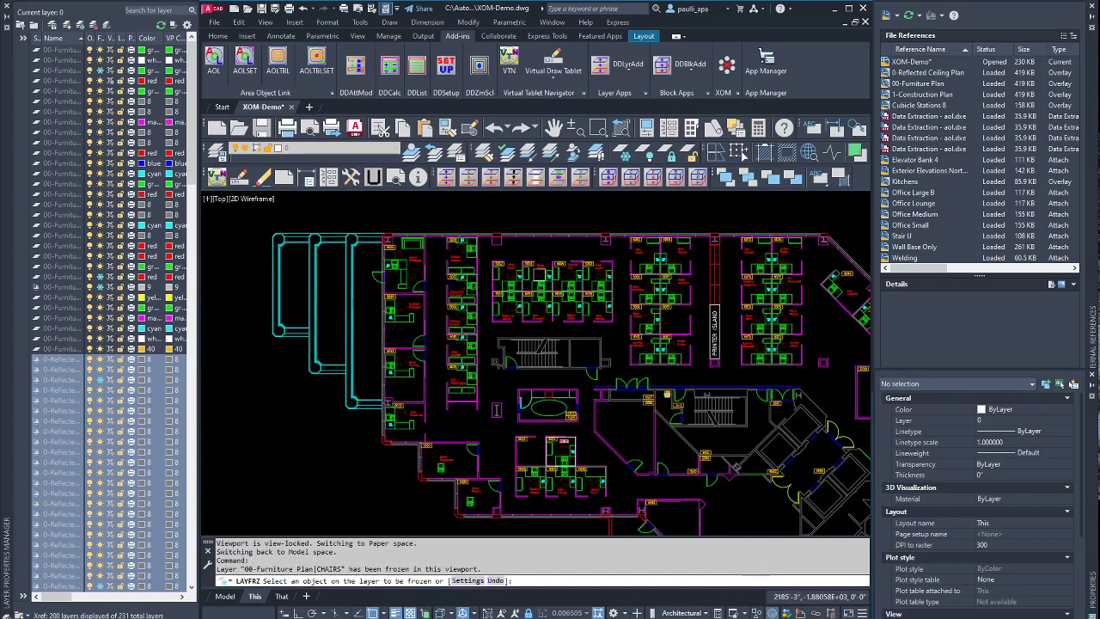
click(505, 281)
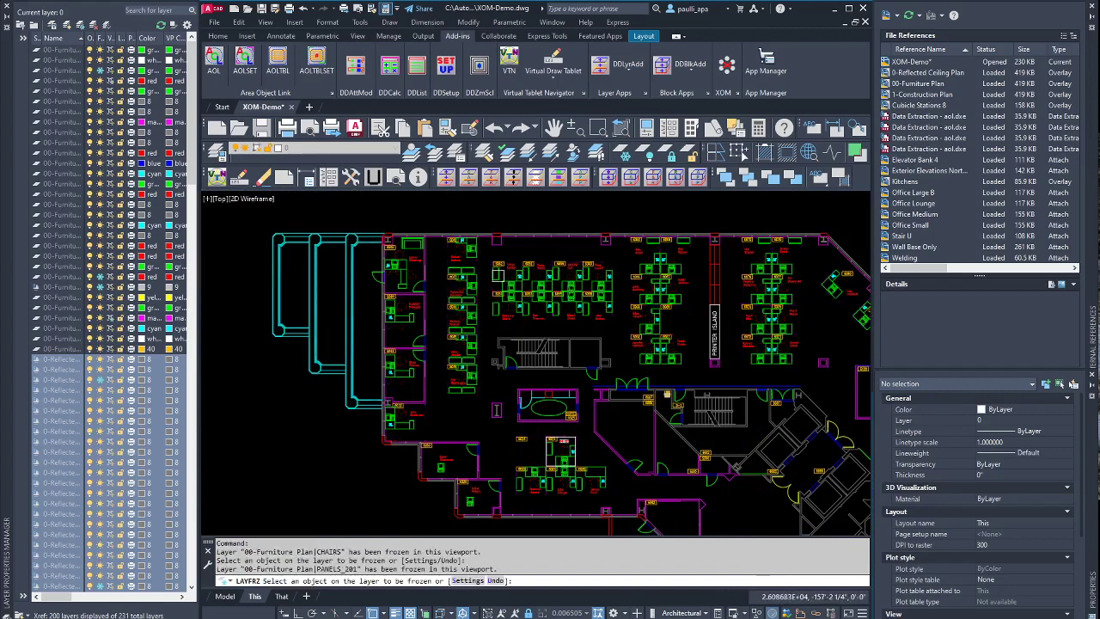
click(496, 279)
click(478, 283)
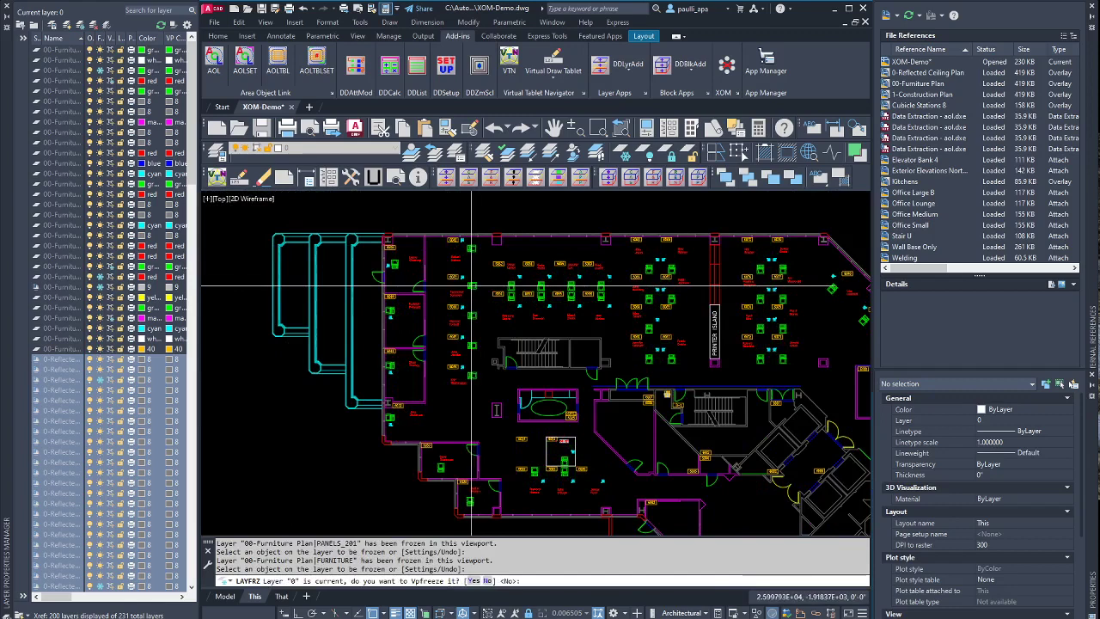
right_click(475, 284)
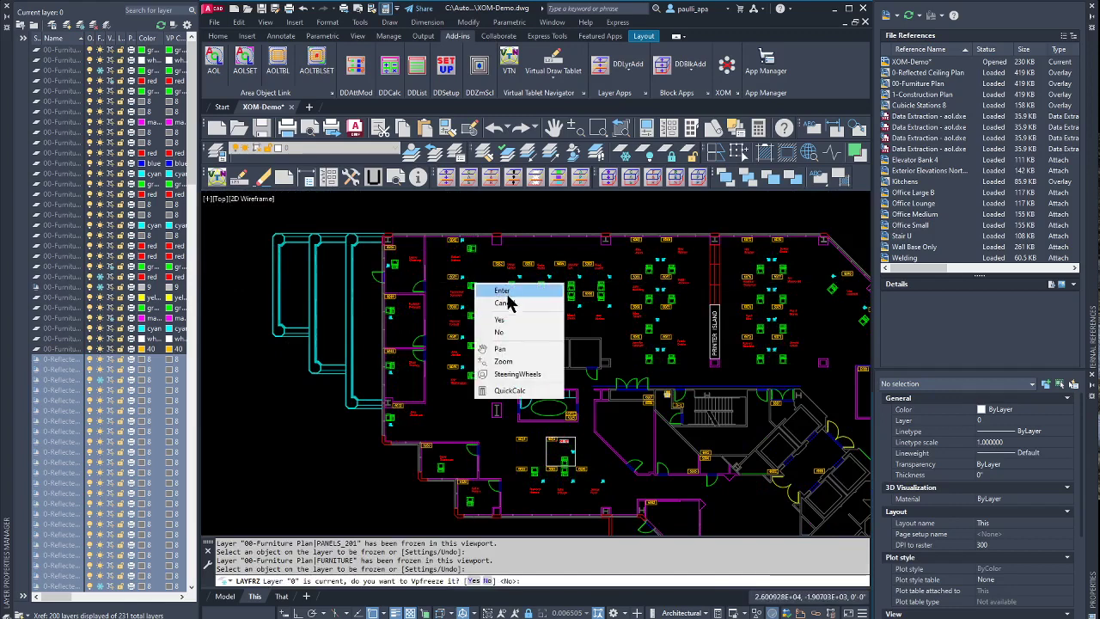
click(499, 332)
right_click(501, 289)
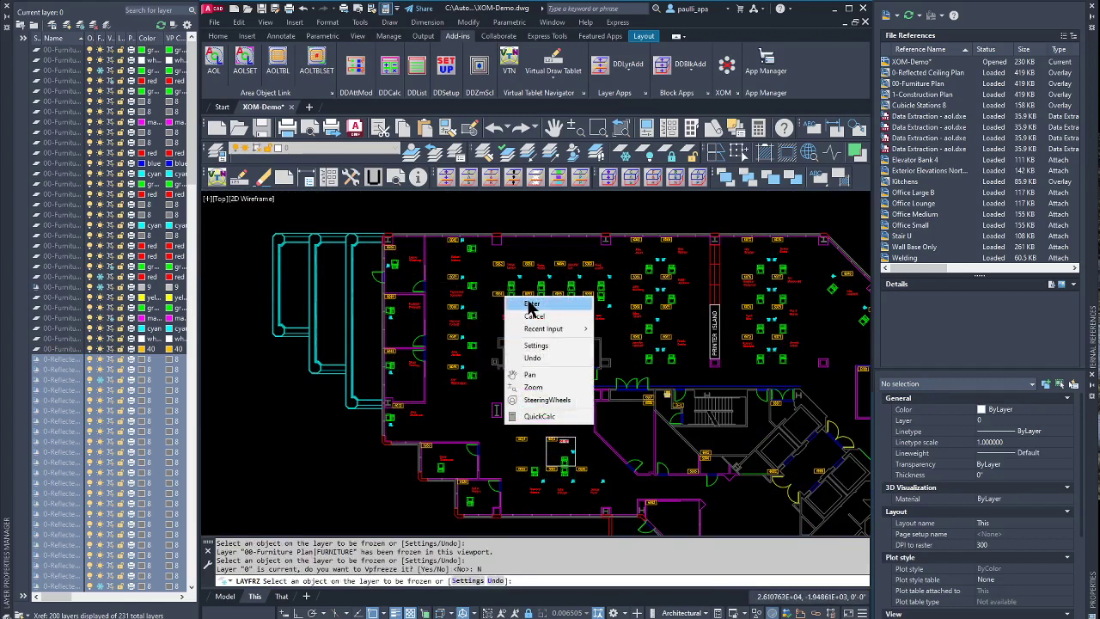
click(529, 297)
- Compare the furniture and panels in the construction, reflected ceiling and furniture plans across the viewport
scroll(521, 296, down, 5)
scroll(521, 297, down, 3)
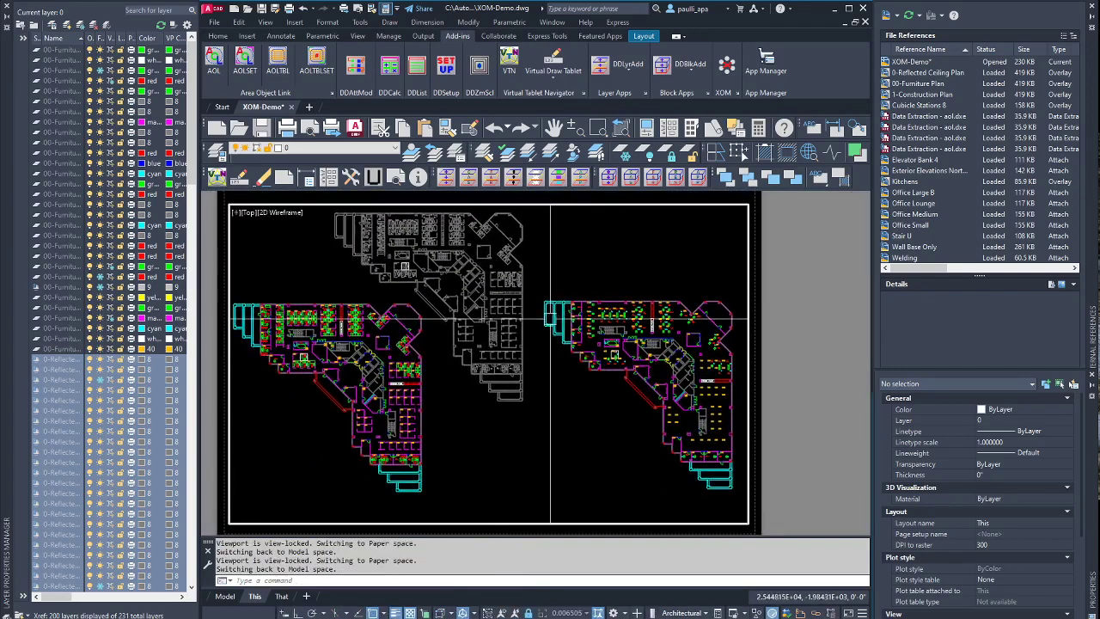
scroll(365, 324, up, 2)
scroll(365, 325, up, 3)
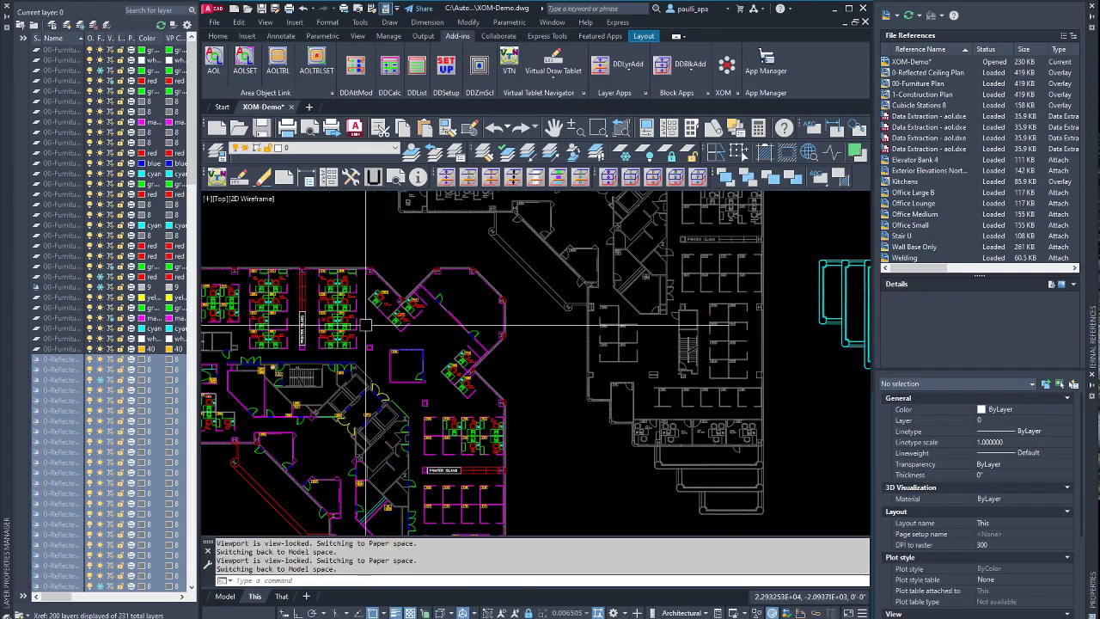
scroll(366, 324, down, 1)
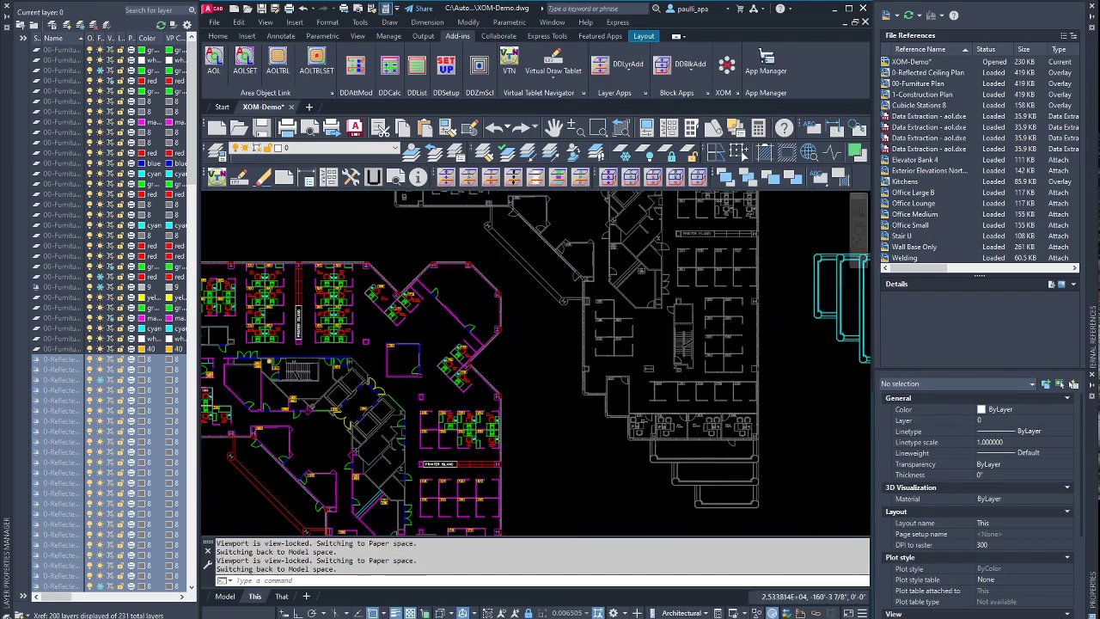
scroll(782, 300, down, 2)
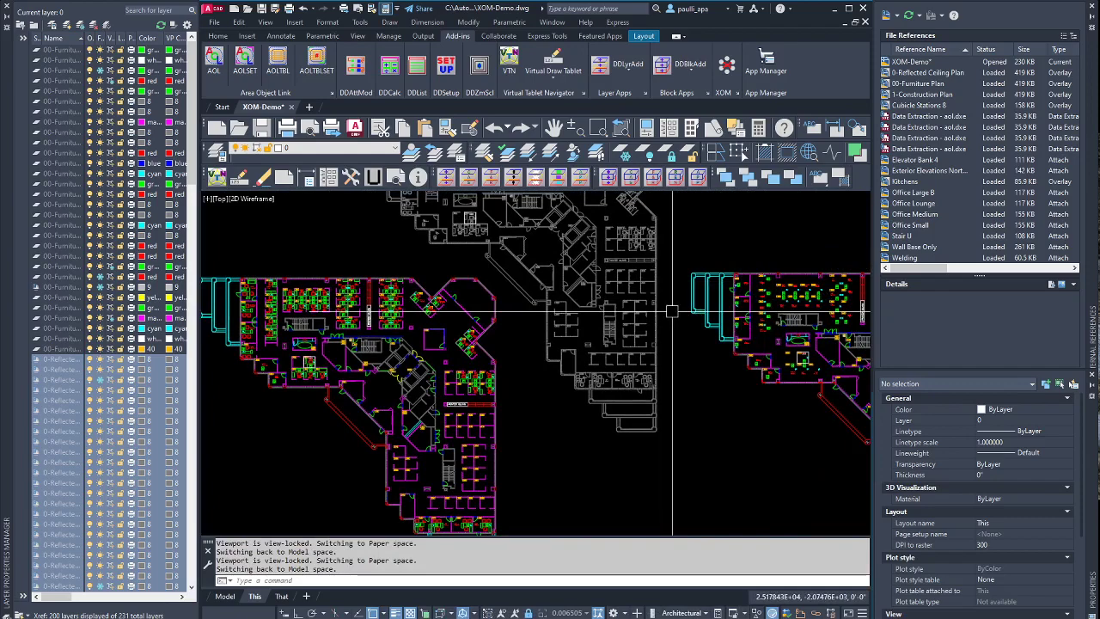
scroll(672, 311, down, 2)
middle_drag(672, 311, 554, 326)
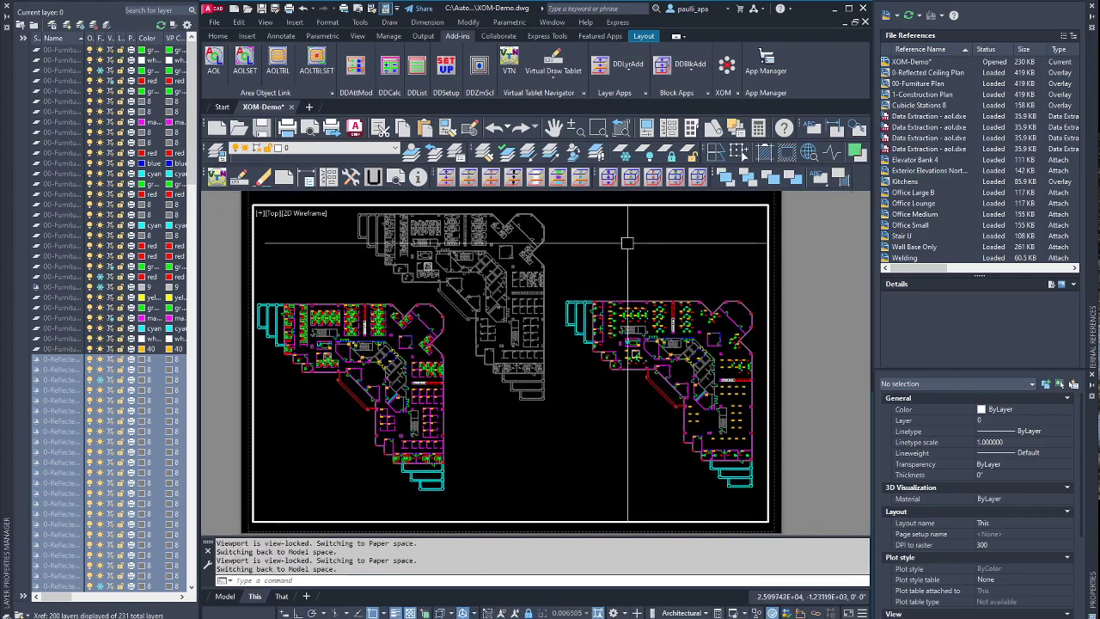
- Start attaching a new xref from the Xref Object Manager and choose XOM-Demo A.dwg in the Autodesk folder as the reference file
click(726, 67)
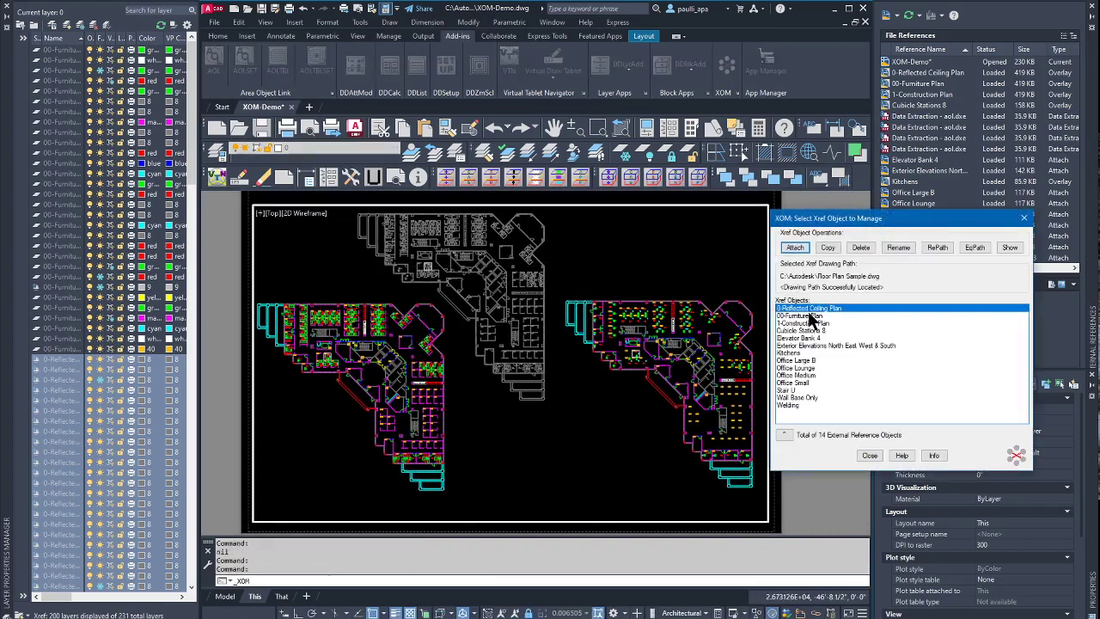
click(795, 247)
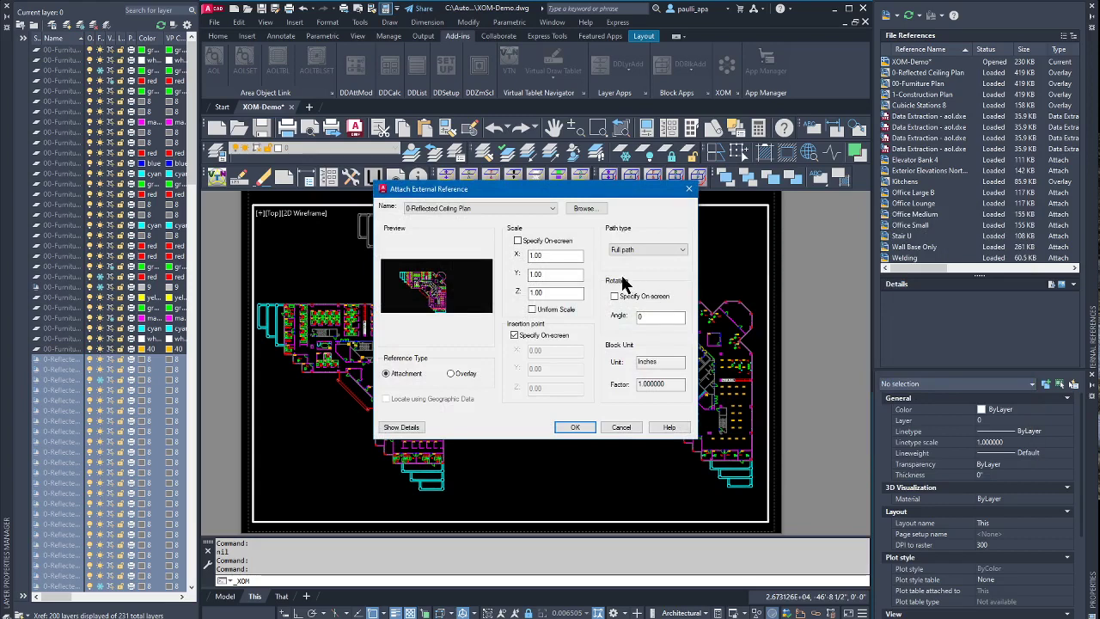
click(583, 208)
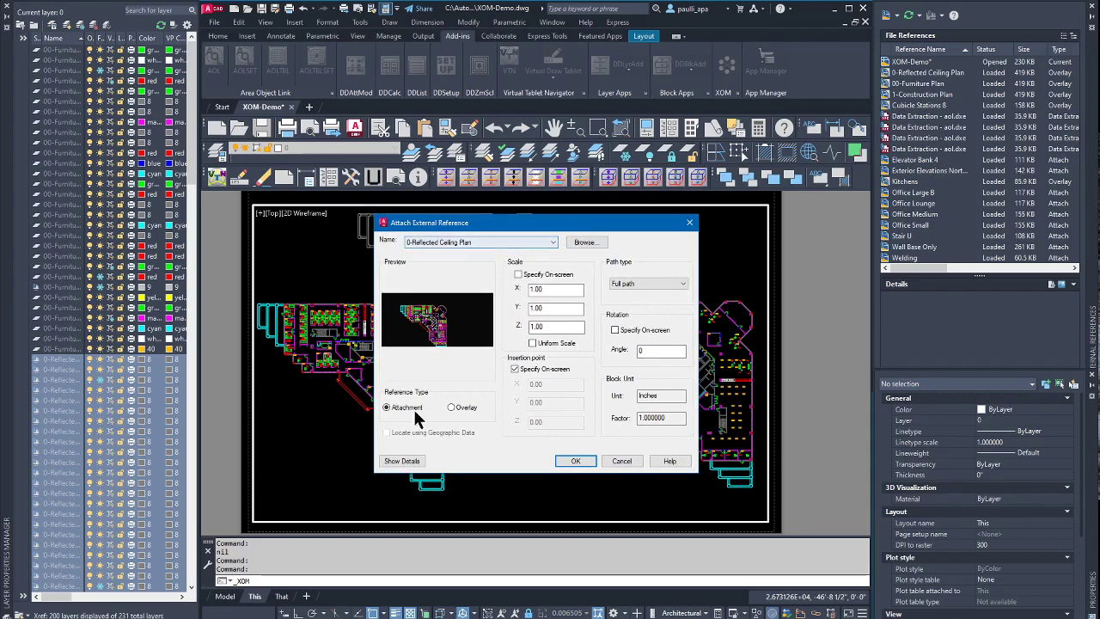
click(581, 243)
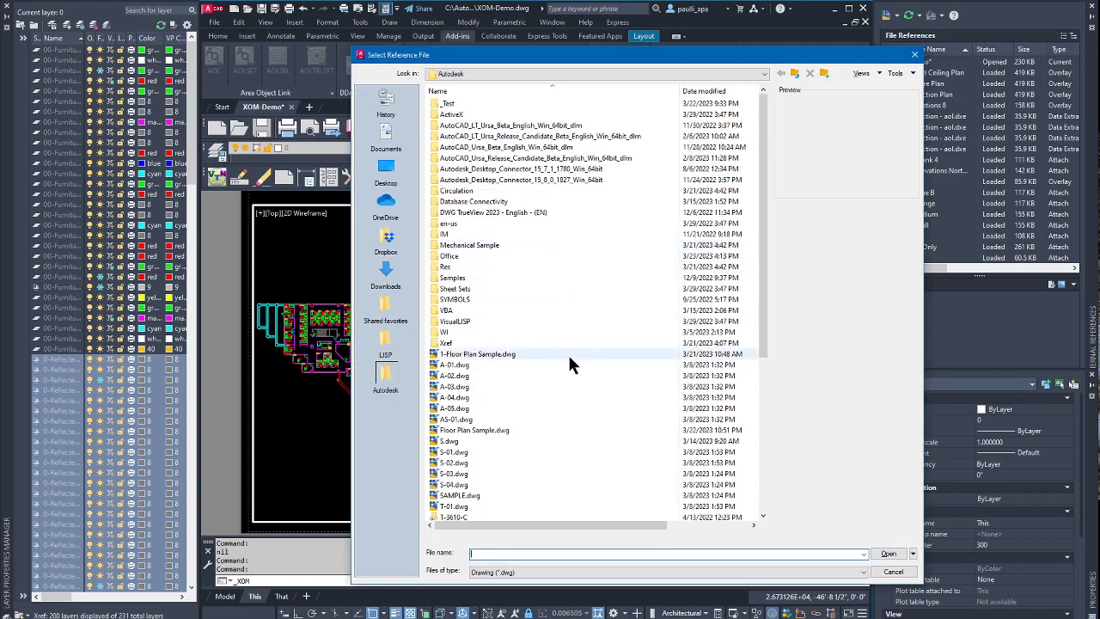
scroll(569, 364, down, 7)
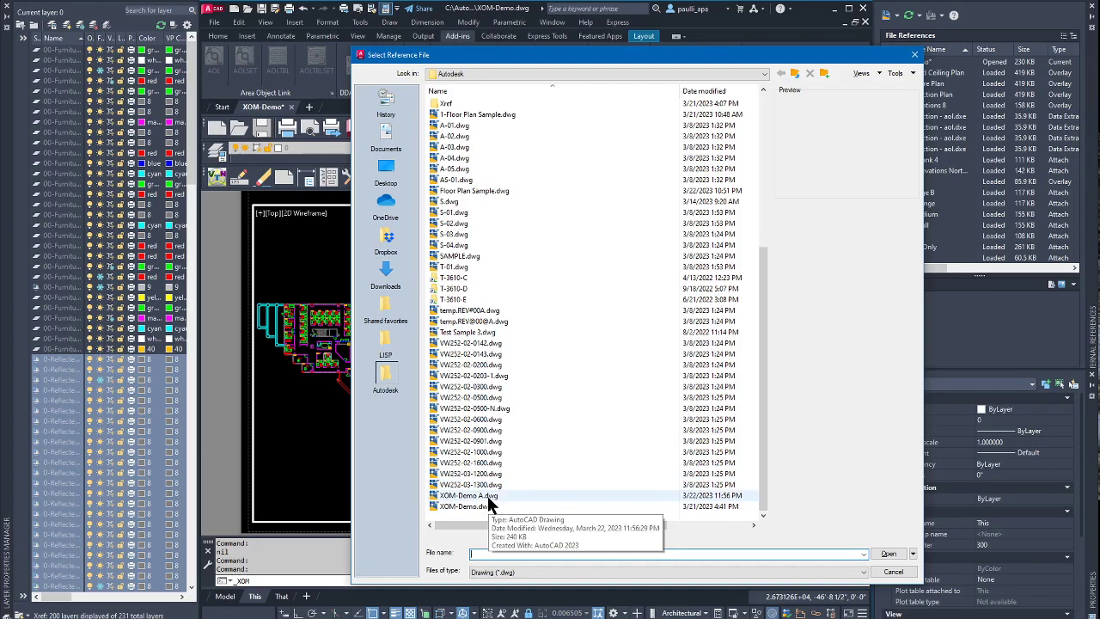
click(487, 497)
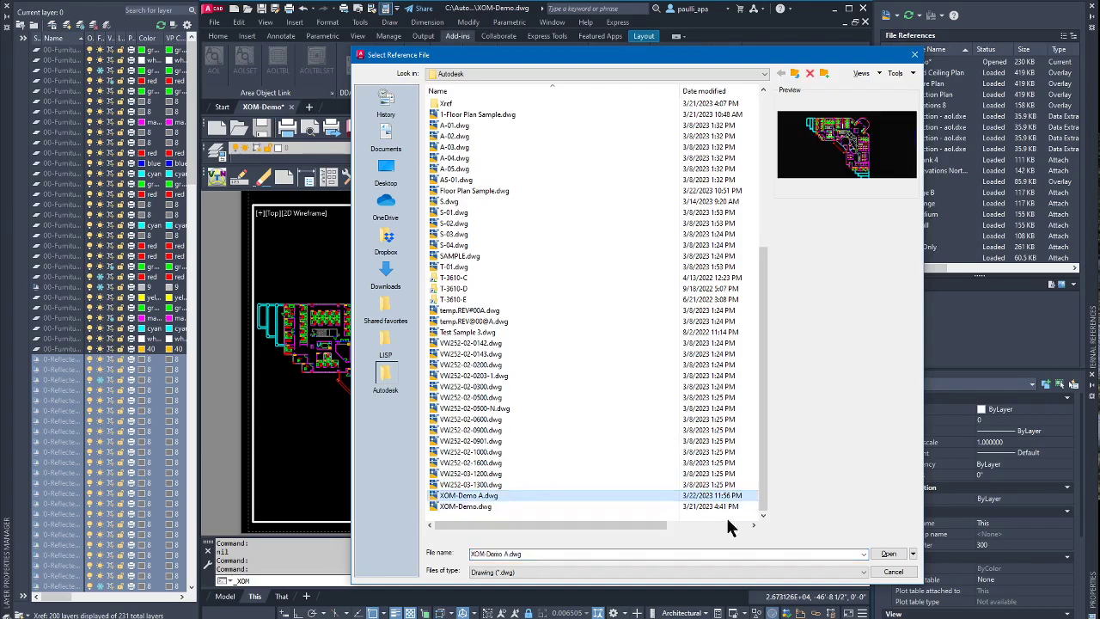
click(888, 554)
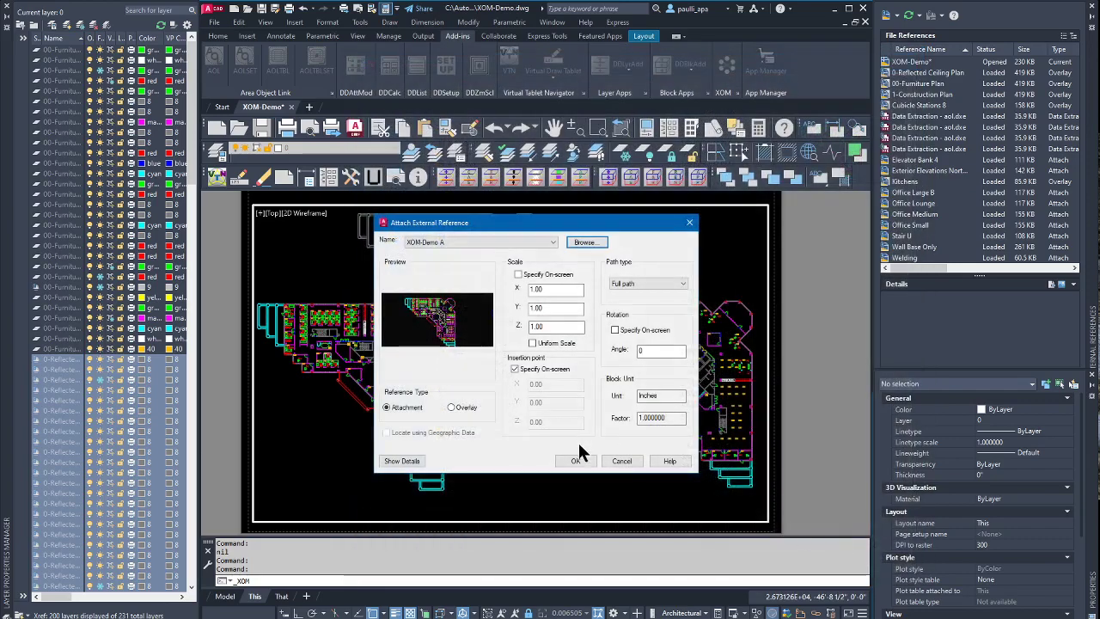
- Examine the list of reference names available for attachment and select XOM-Demo A
click(429, 245)
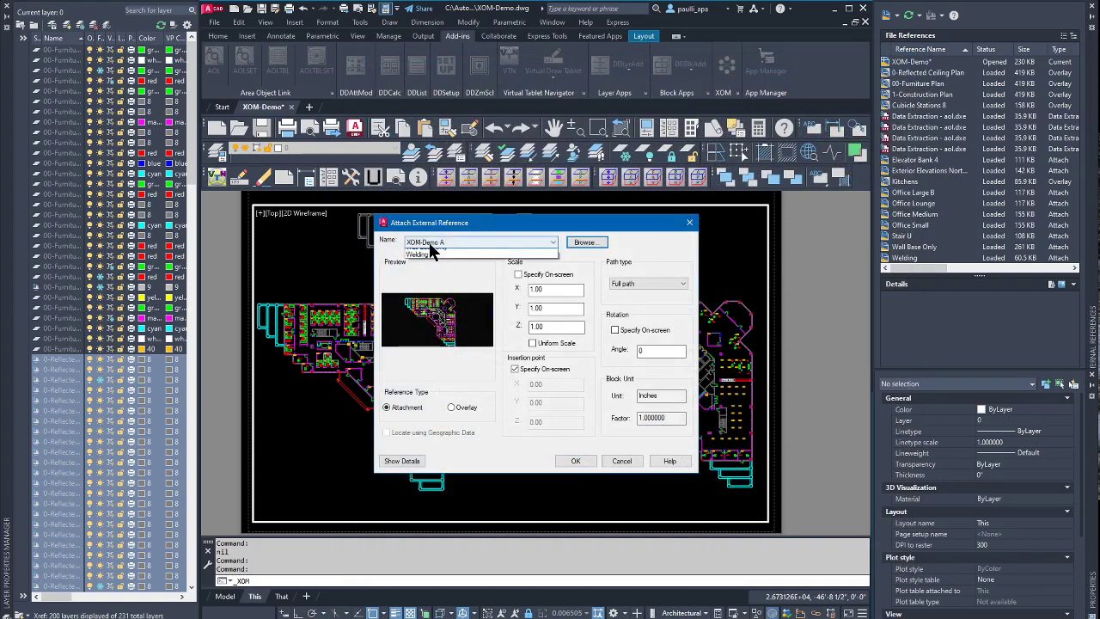
key(Escape)
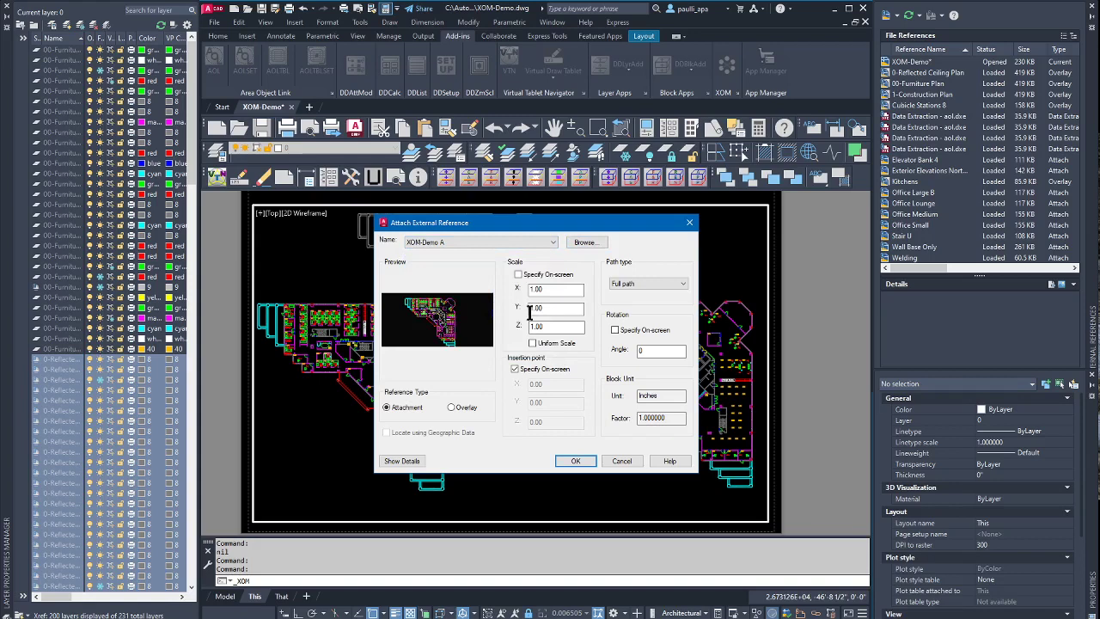
click(503, 242)
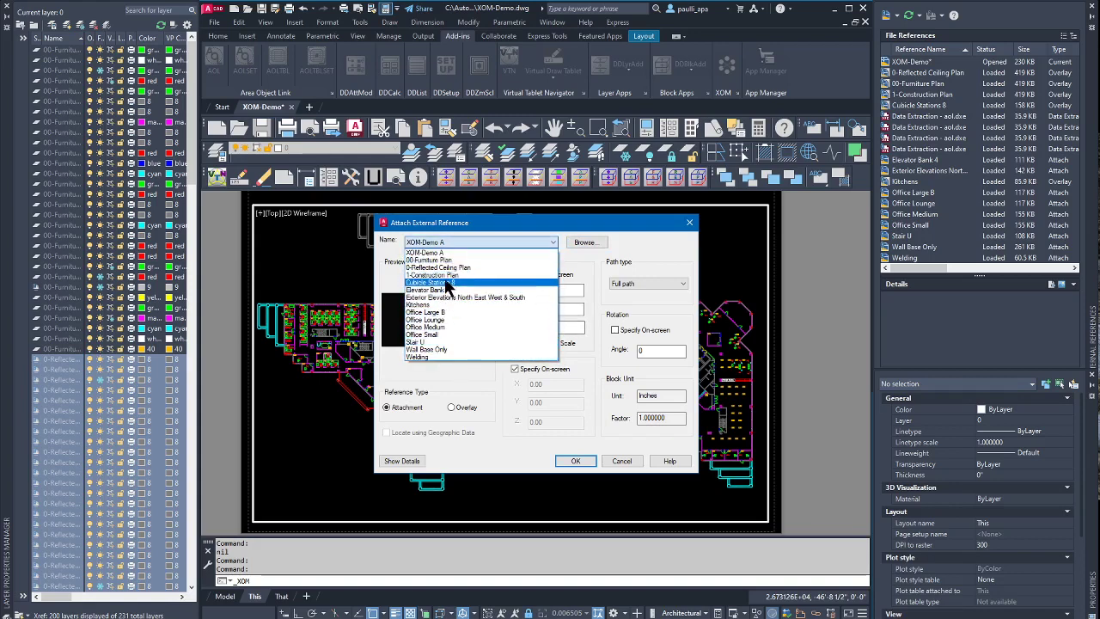
click(434, 253)
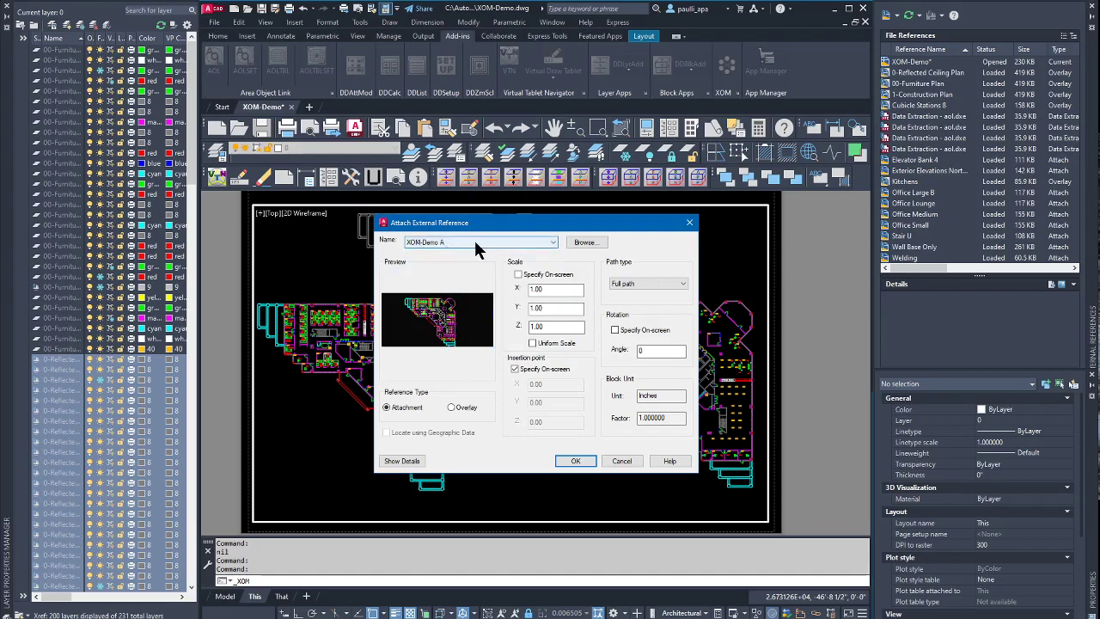
- Attach XOM-Demo A with a full path, inserting it in the empty area below the grey plan in the viewport
click(577, 462)
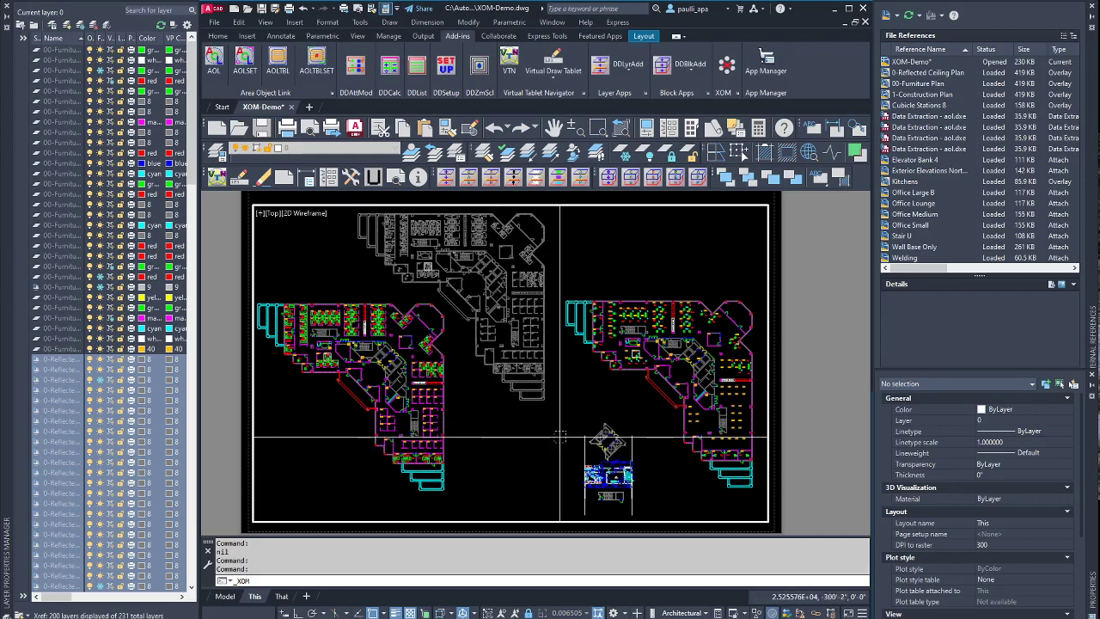
click(560, 438)
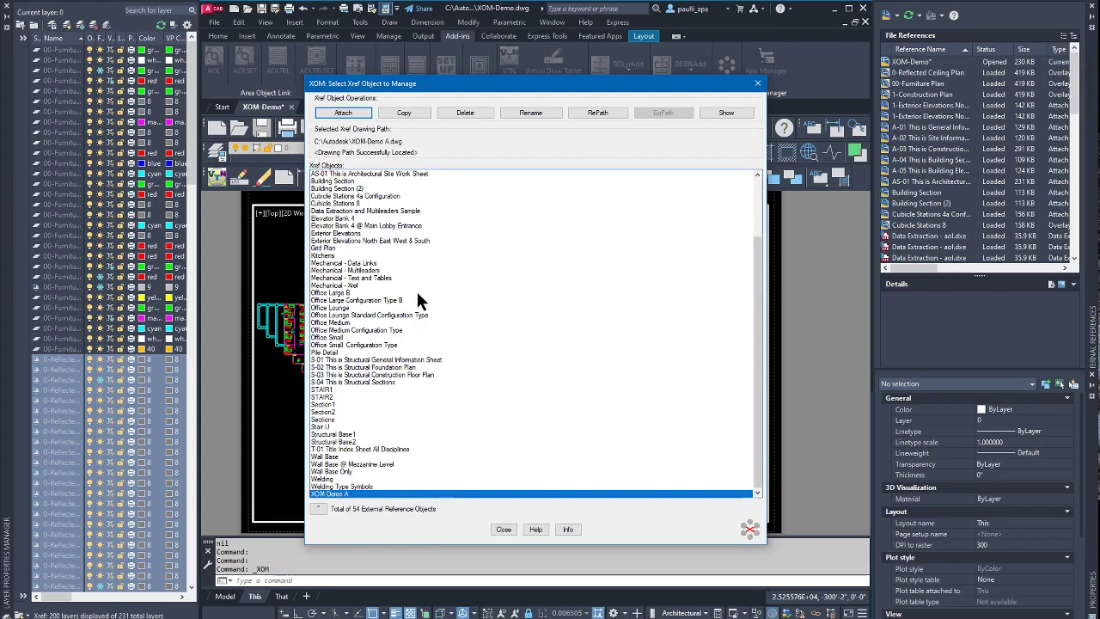
- Examine the xref objects listed after attaching XOM-Demo A, including the drawing path of 1-Exterior Elevations North East West & South-1A
scroll(418, 297, up, 2)
scroll(419, 296, down, 2)
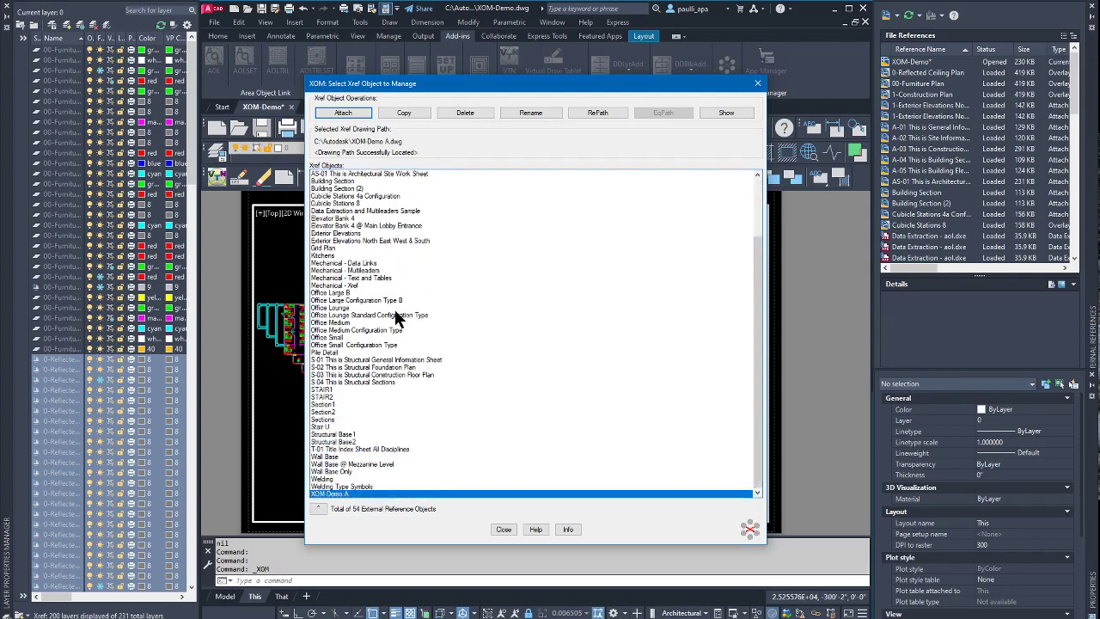
scroll(386, 310, up, 2)
scroll(372, 284, up, 2)
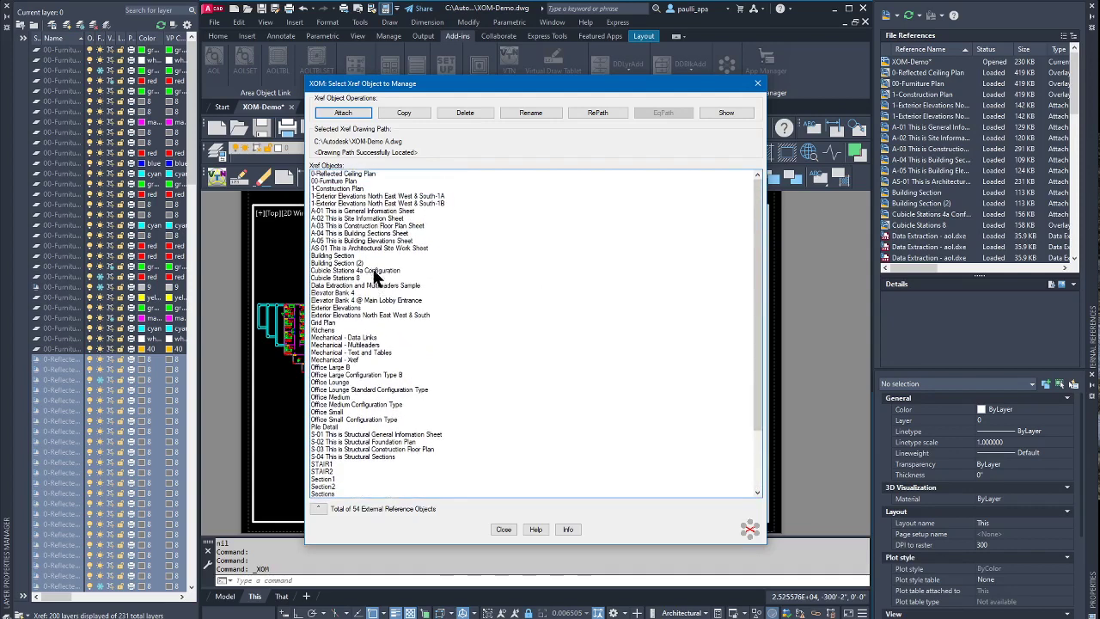
click(387, 196)
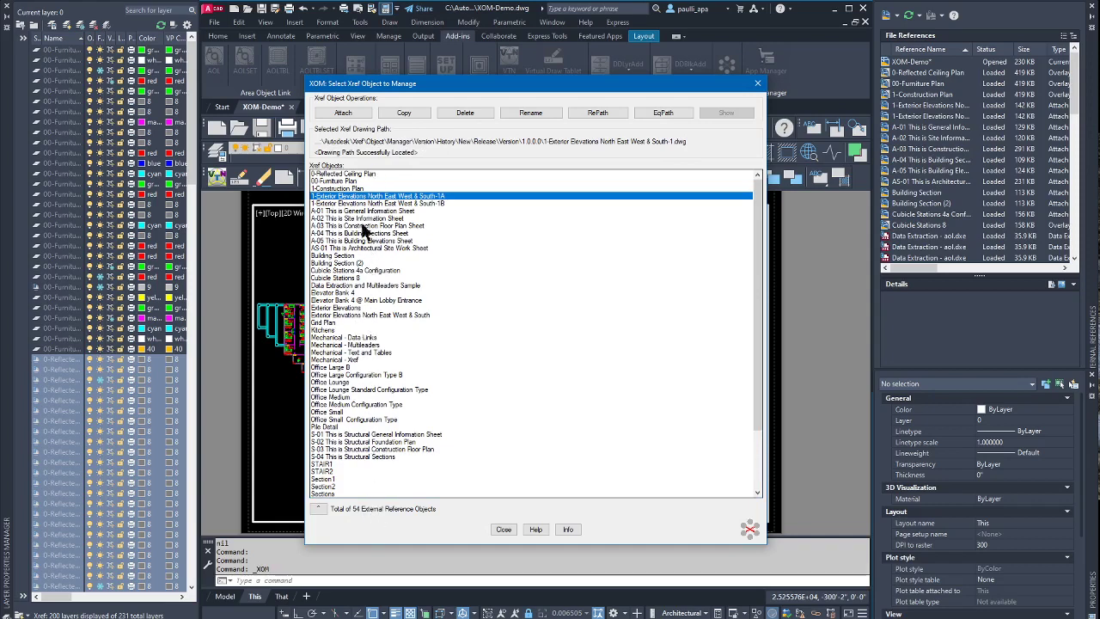
scroll(377, 407, down, 3)
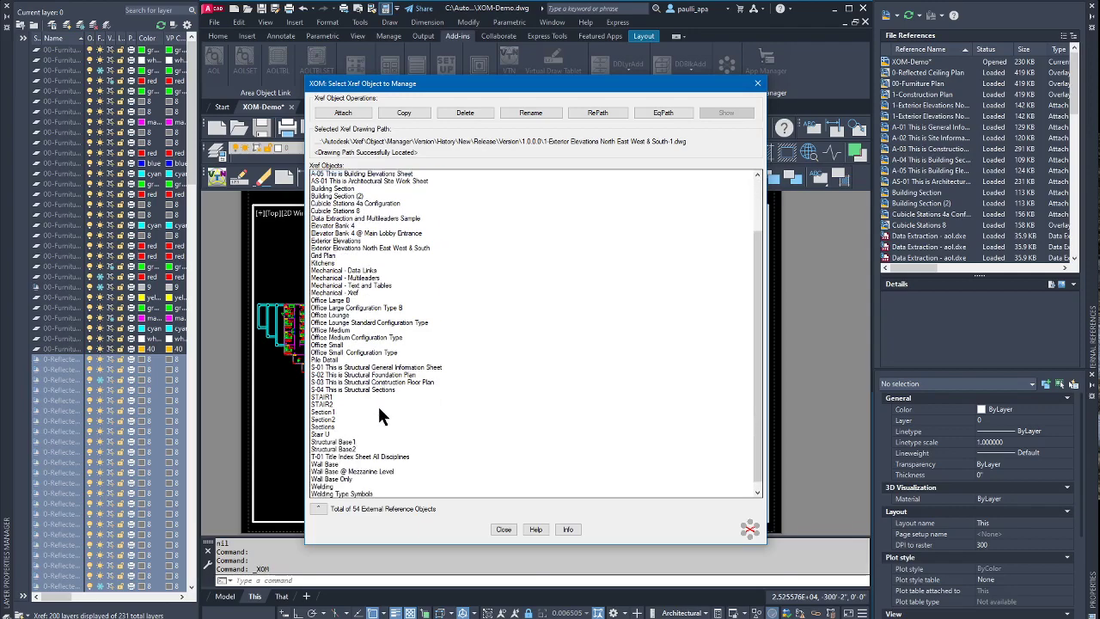
scroll(379, 409, up, 3)
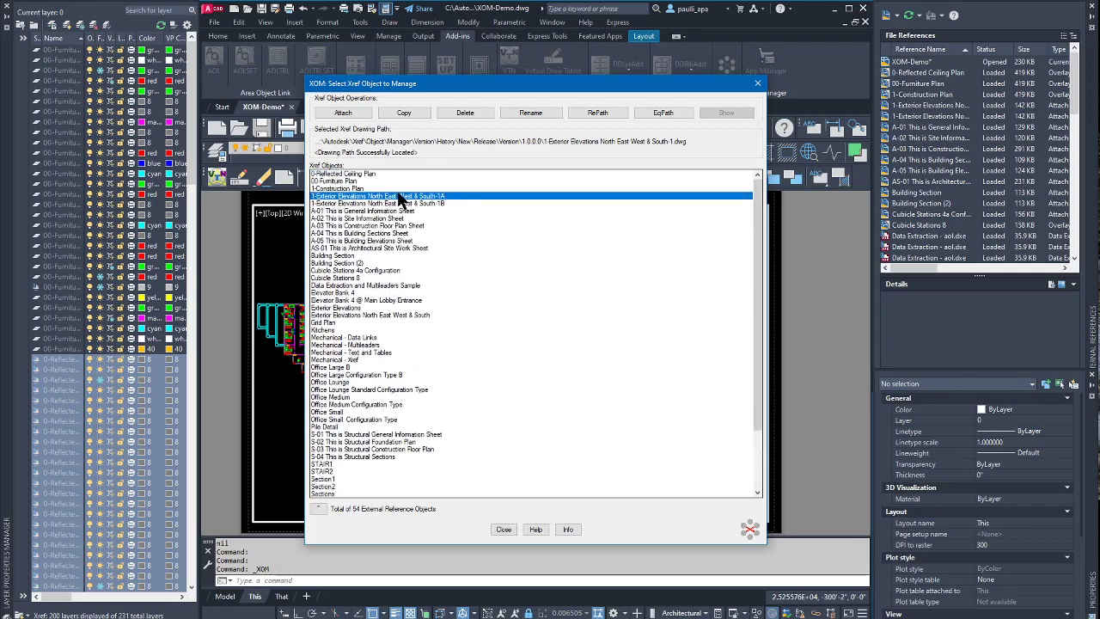
scroll(480, 276, down, 3)
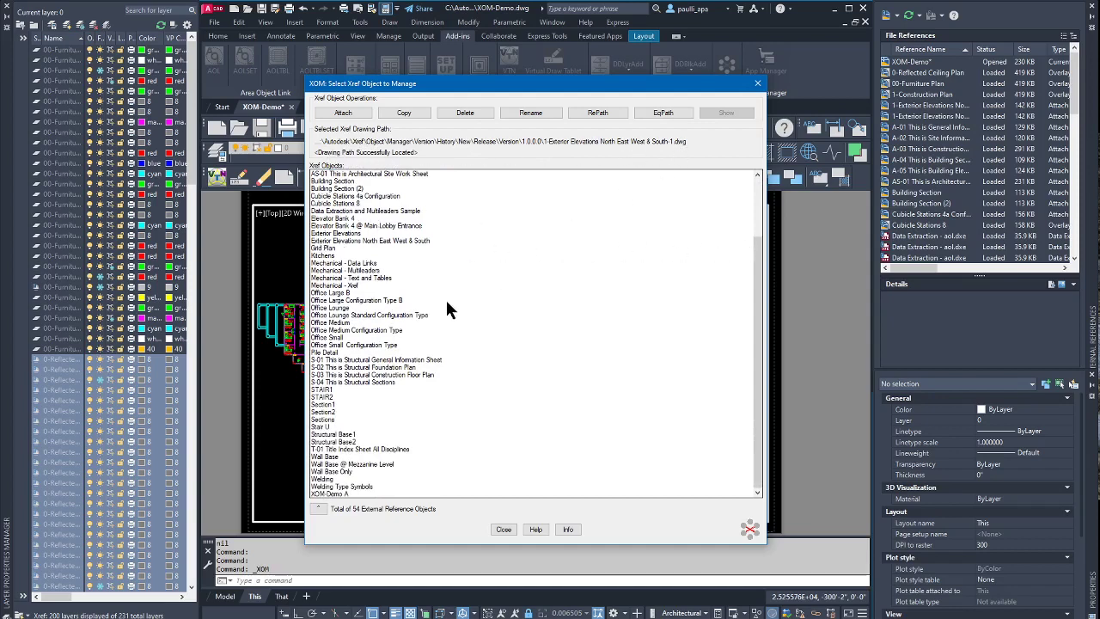
scroll(601, 230, up, 3)
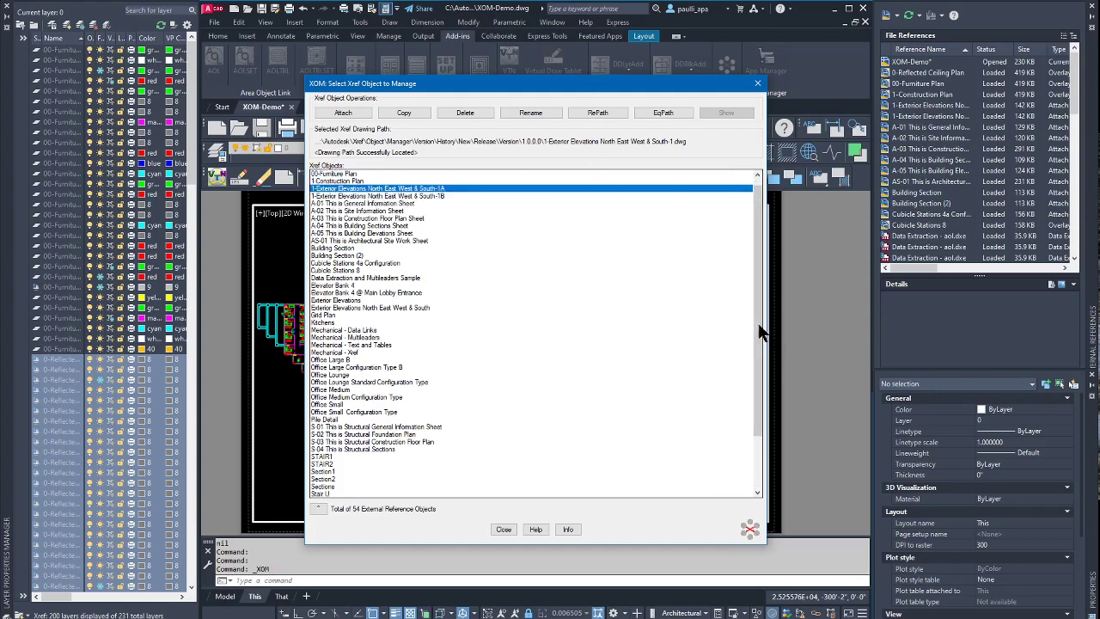
- Delete the XOM-Demo A xref object from the drawing
scroll(760, 333, down, 3)
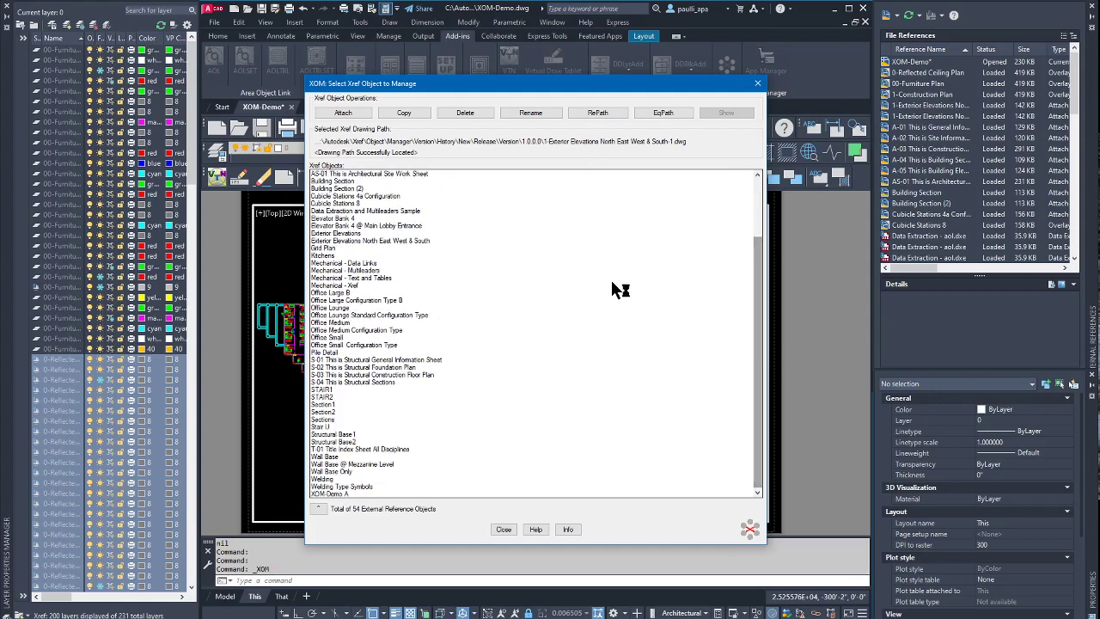
scroll(603, 284, up, 3)
scroll(601, 283, down, 3)
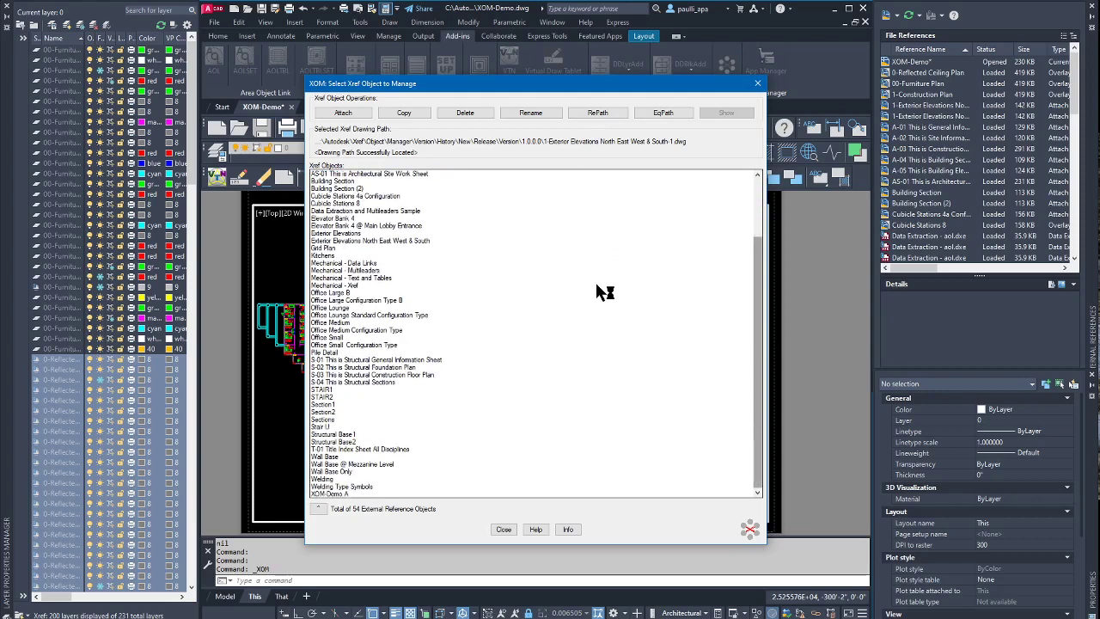
click(352, 494)
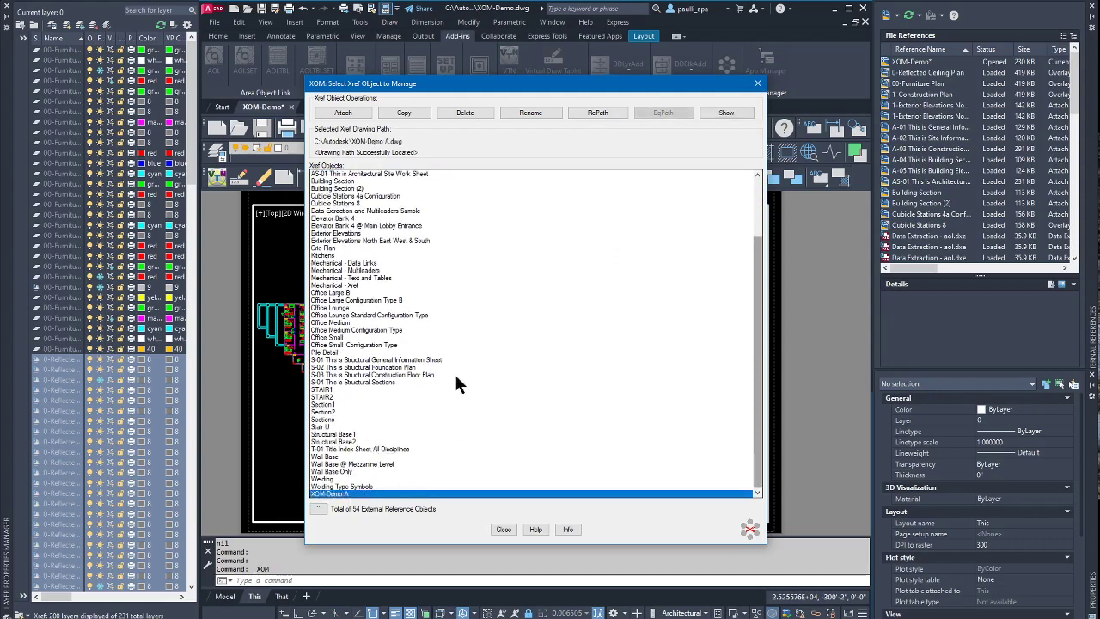
click(458, 114)
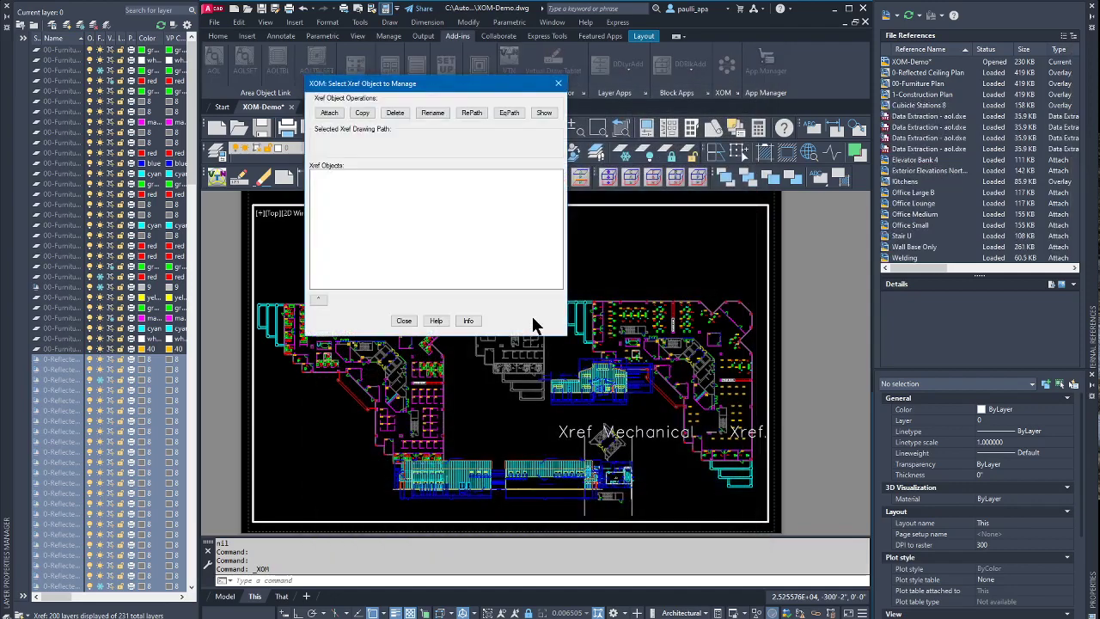
- Move the Xref Object Manager window clear of the construction plan and view the app's information
drag(414, 90, 668, 200)
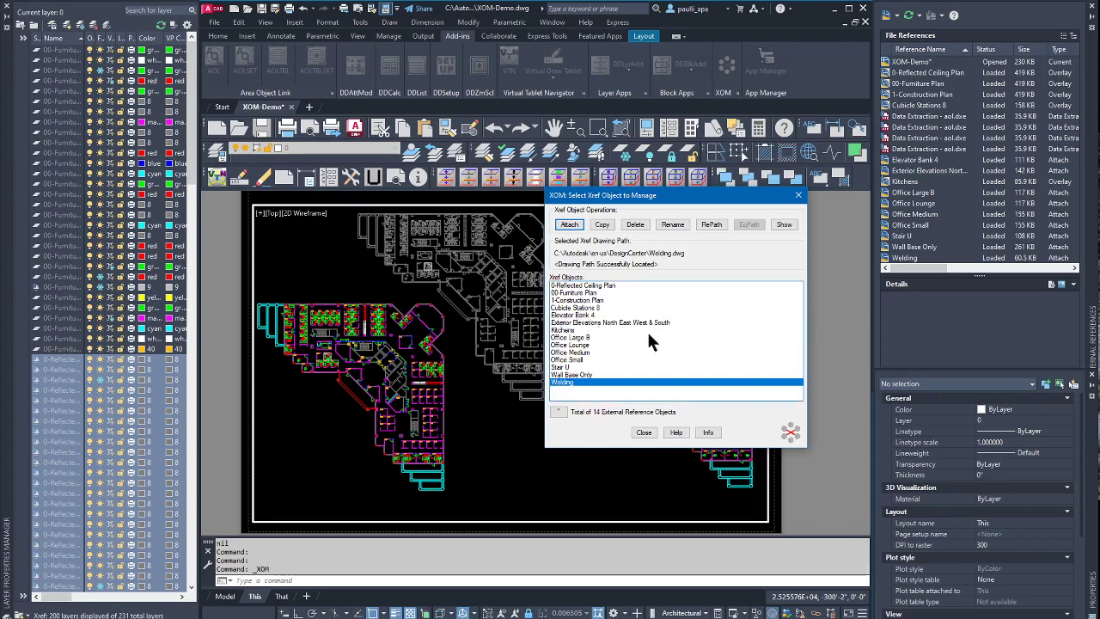
click(704, 432)
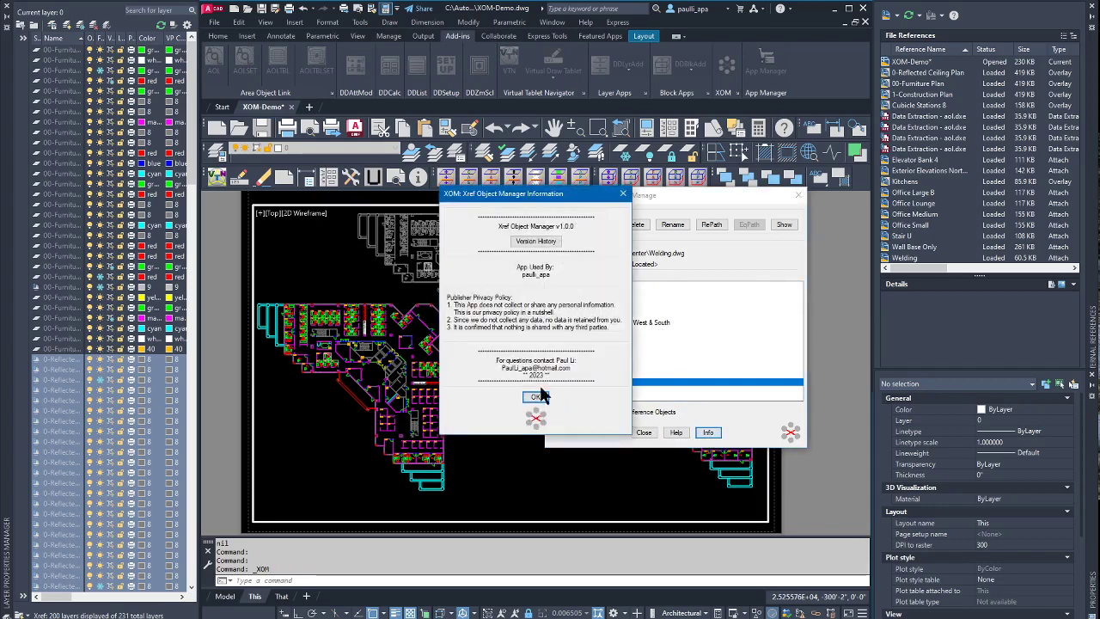